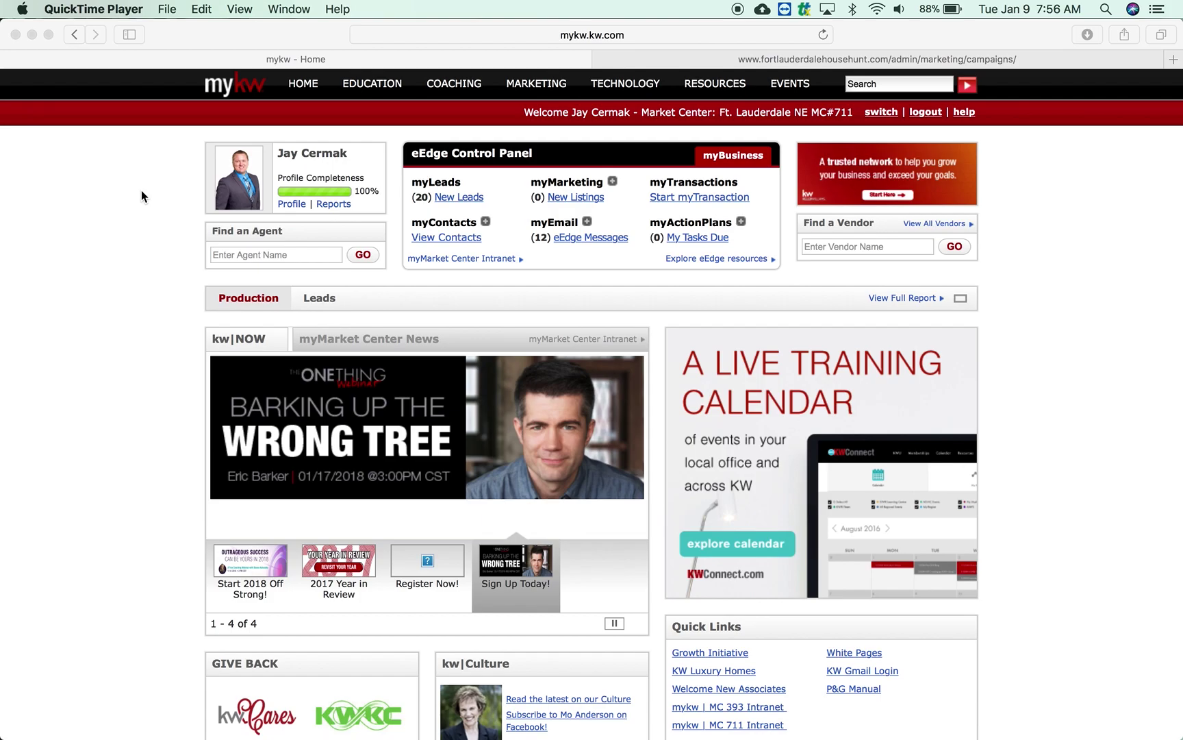
Bring up the My Campaigns page through the myMarketing menu's Manage and Create Campaigns option.
left_click(613, 182)
left_click(613, 182)
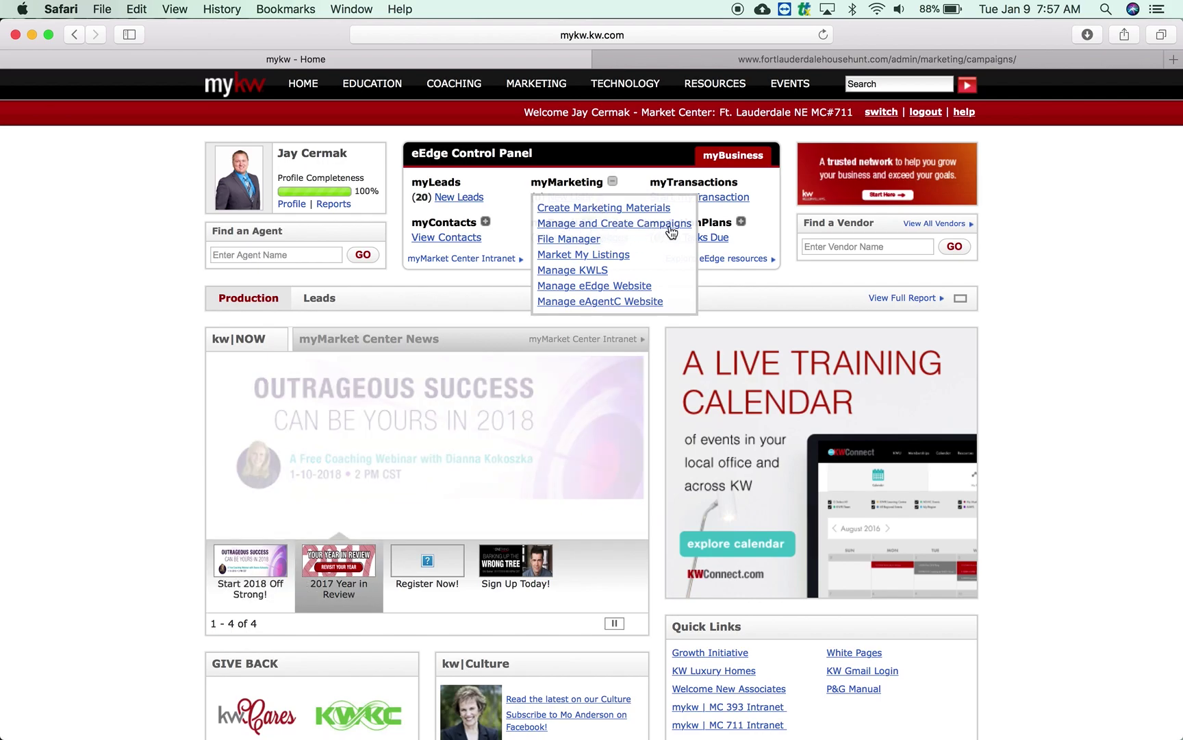
left_click(732, 59)
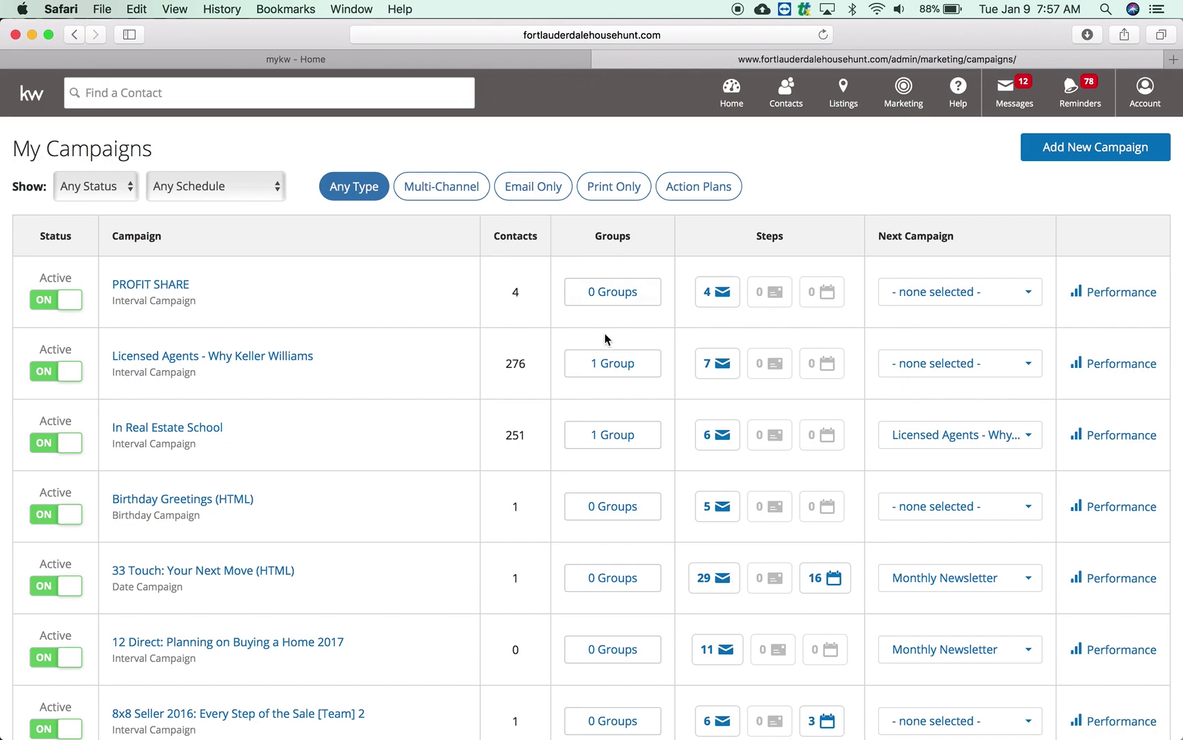
Review the existing campaigns list, then start a new campaign with Add New Campaign.
scroll(605, 333, "down", 3)
scroll(47, 271, "down", 10)
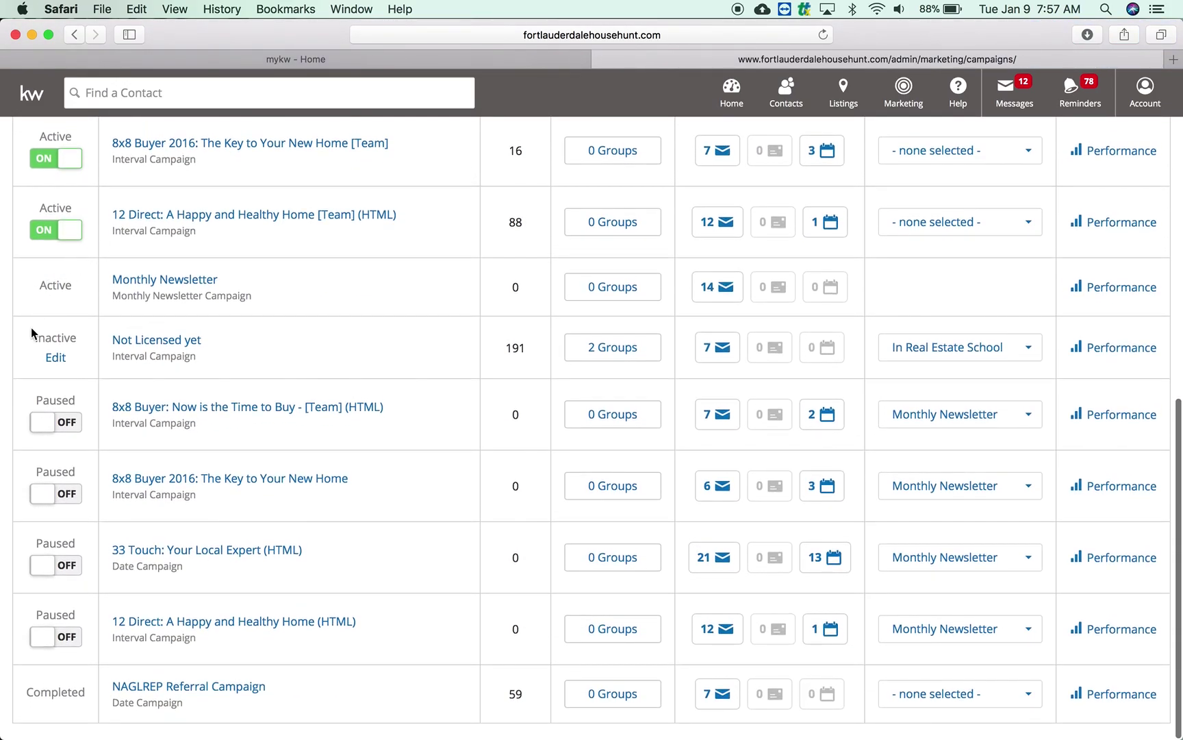
scroll(118, 563, "up", 12)
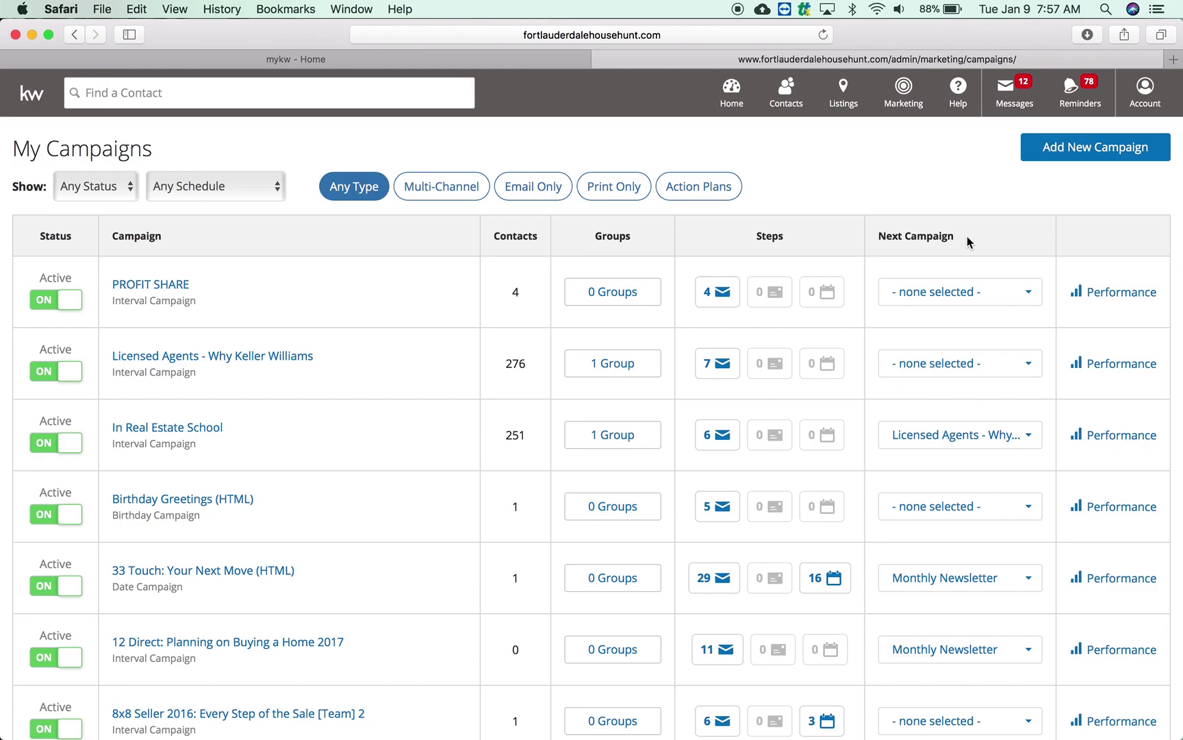
left_click(1088, 154)
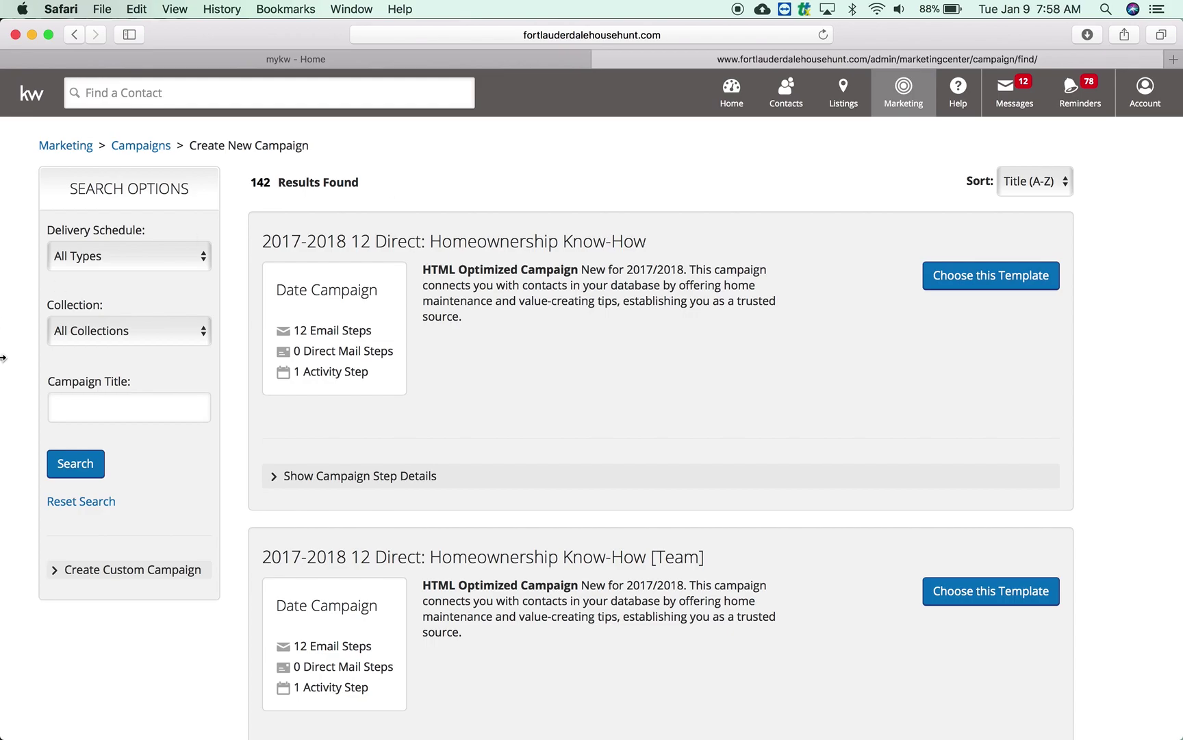
Search the campaign templates for '8x8' in the Campaign Title.
left_click(156, 413)
type("8x8")
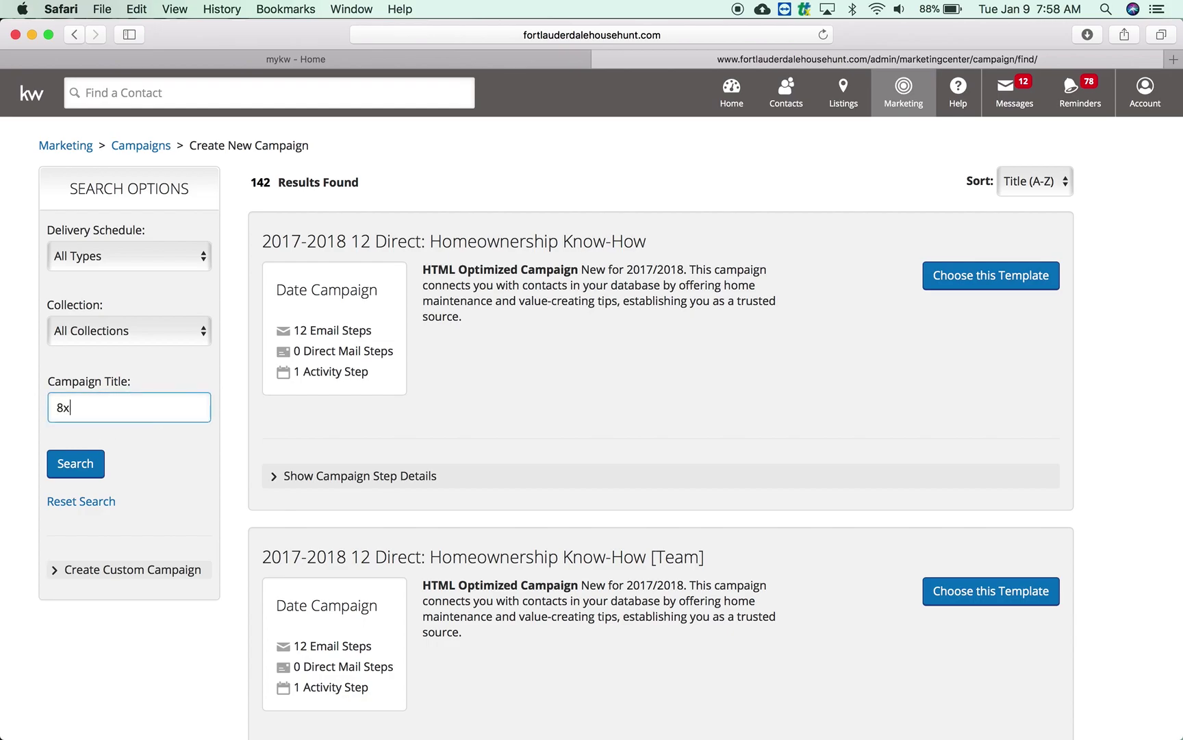
left_click(92, 468)
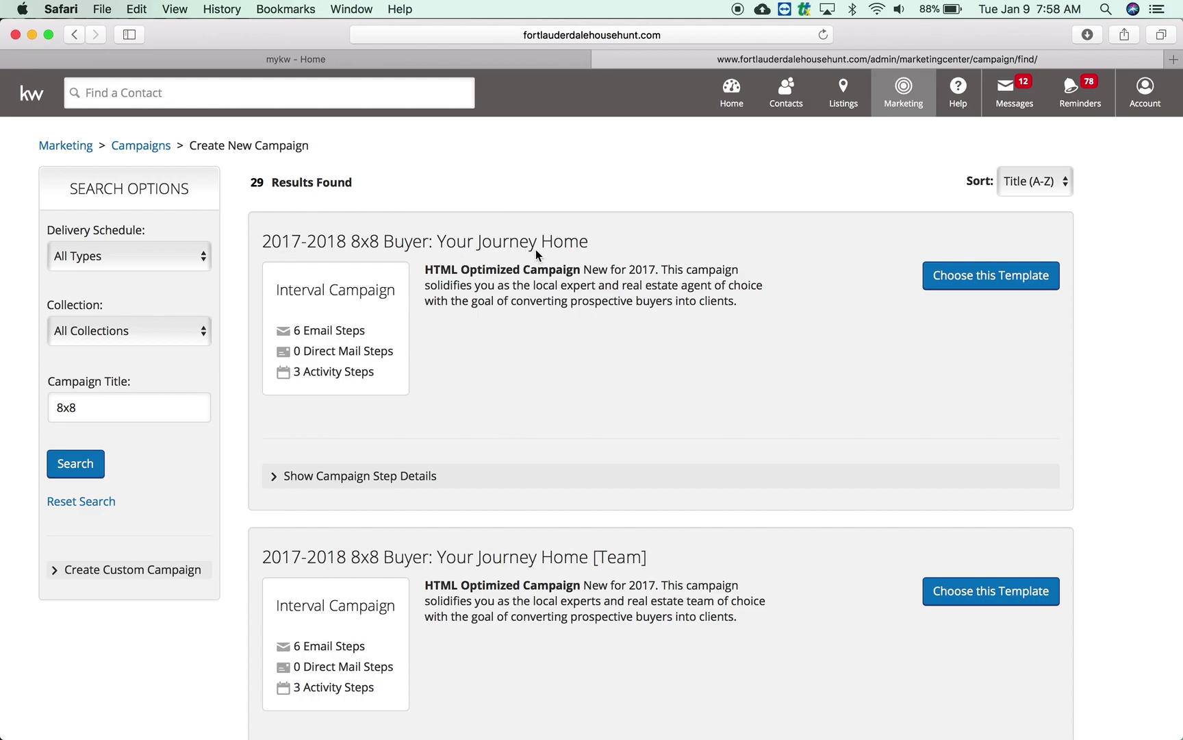
Show and page through the 9 steps of the 8x8 Buyer: Your Journey Home [Team] template.
scroll(535, 251, "down", 3)
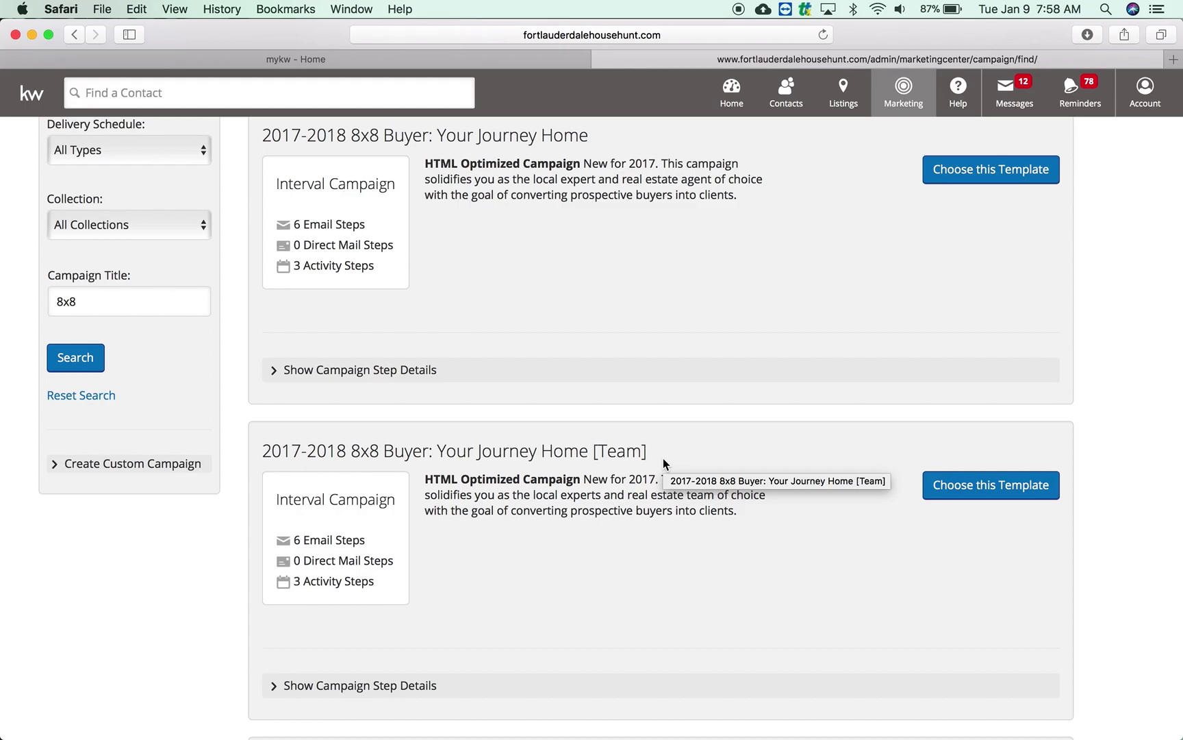
scroll(663, 463, "up", 1)
scroll(662, 463, "down", 2)
scroll(663, 463, "up", 1)
scroll(663, 463, "up", 2)
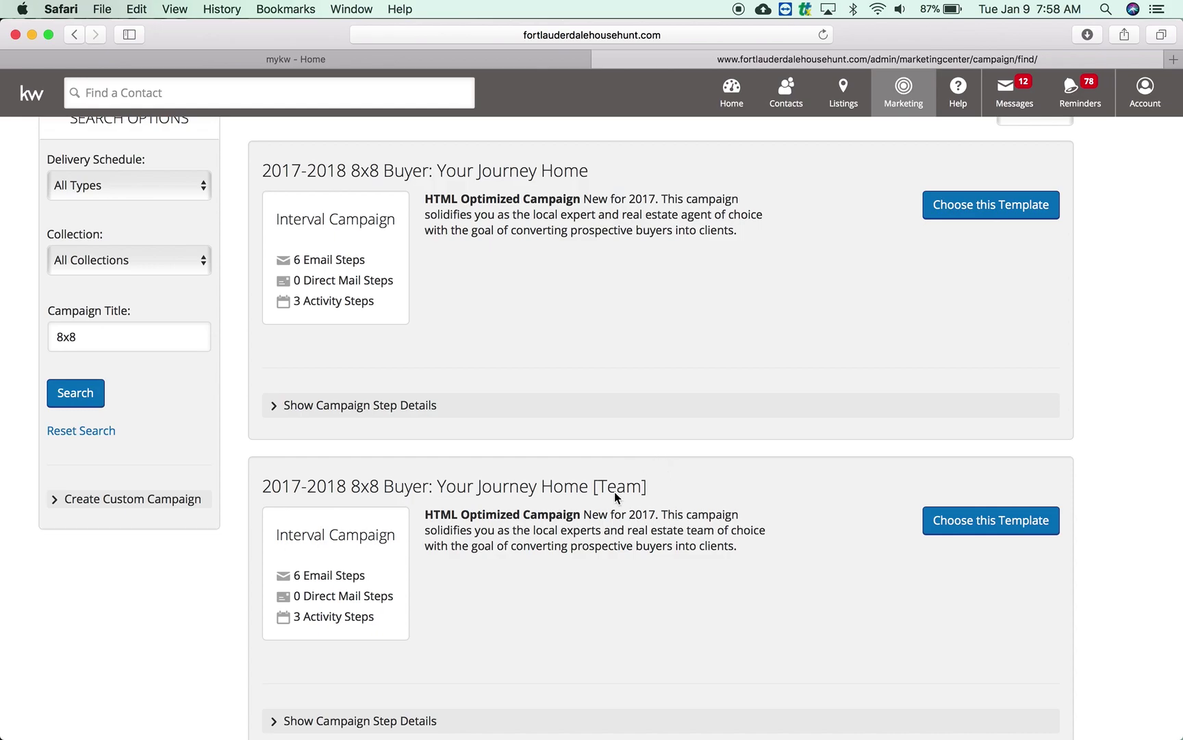
scroll(982, 527, "down", 3)
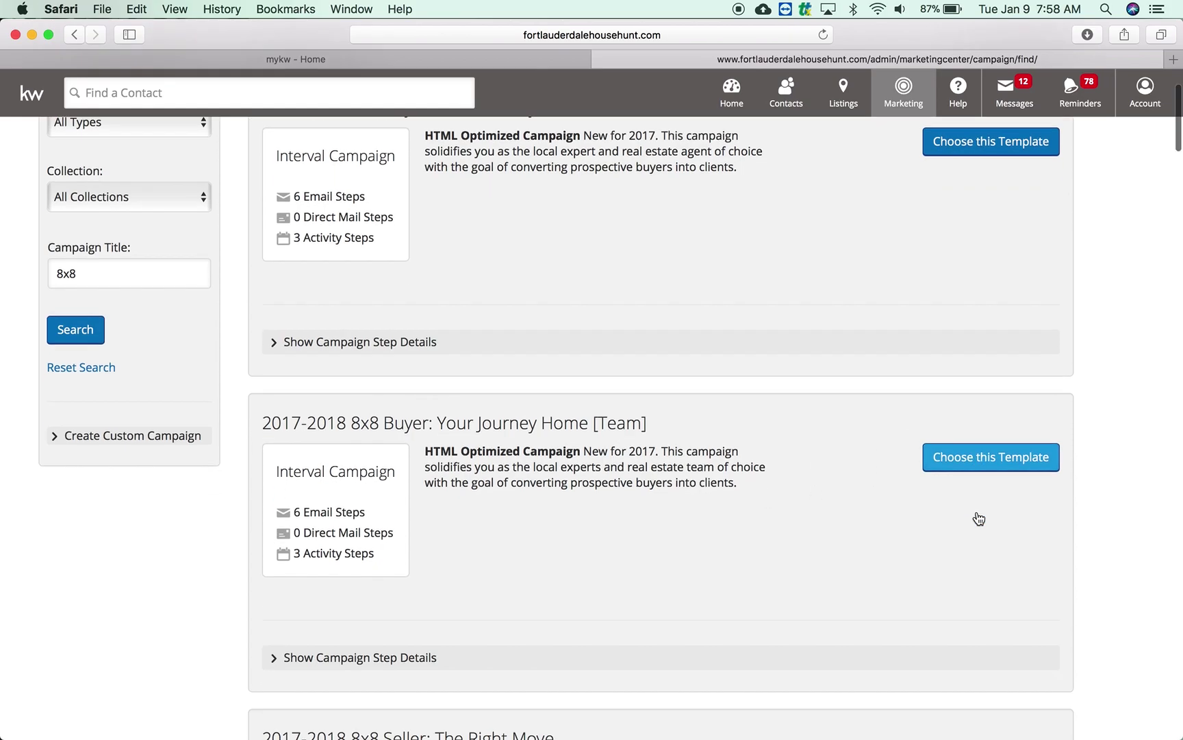
left_click(342, 555)
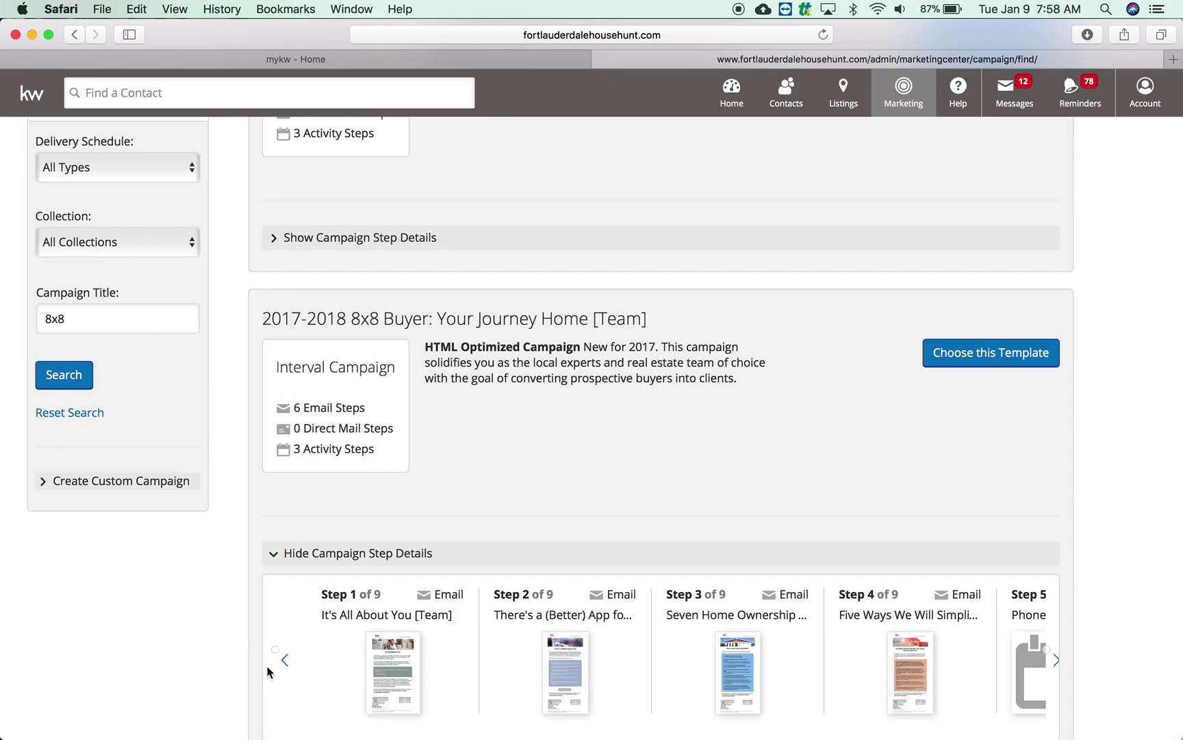
left_click(1055, 661)
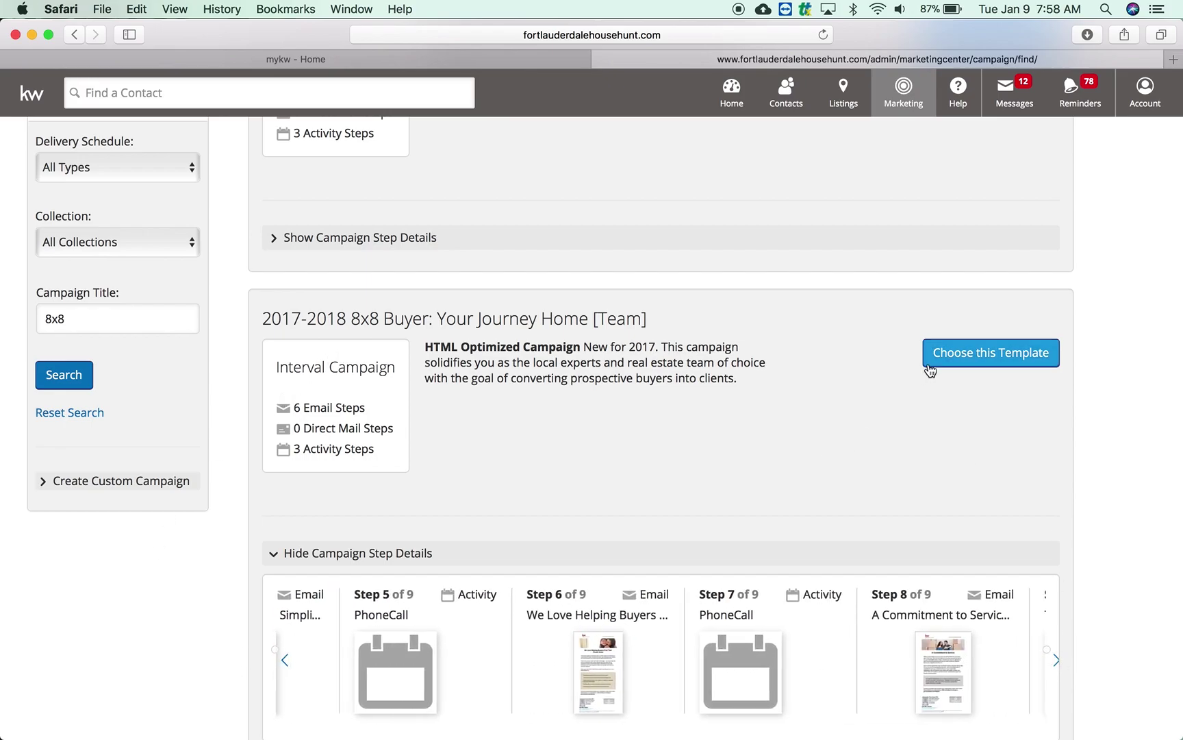
Choose the 8x8 Buyer: Your Journey Home [Team] template and preview its Step 2 email.
left_click(951, 359)
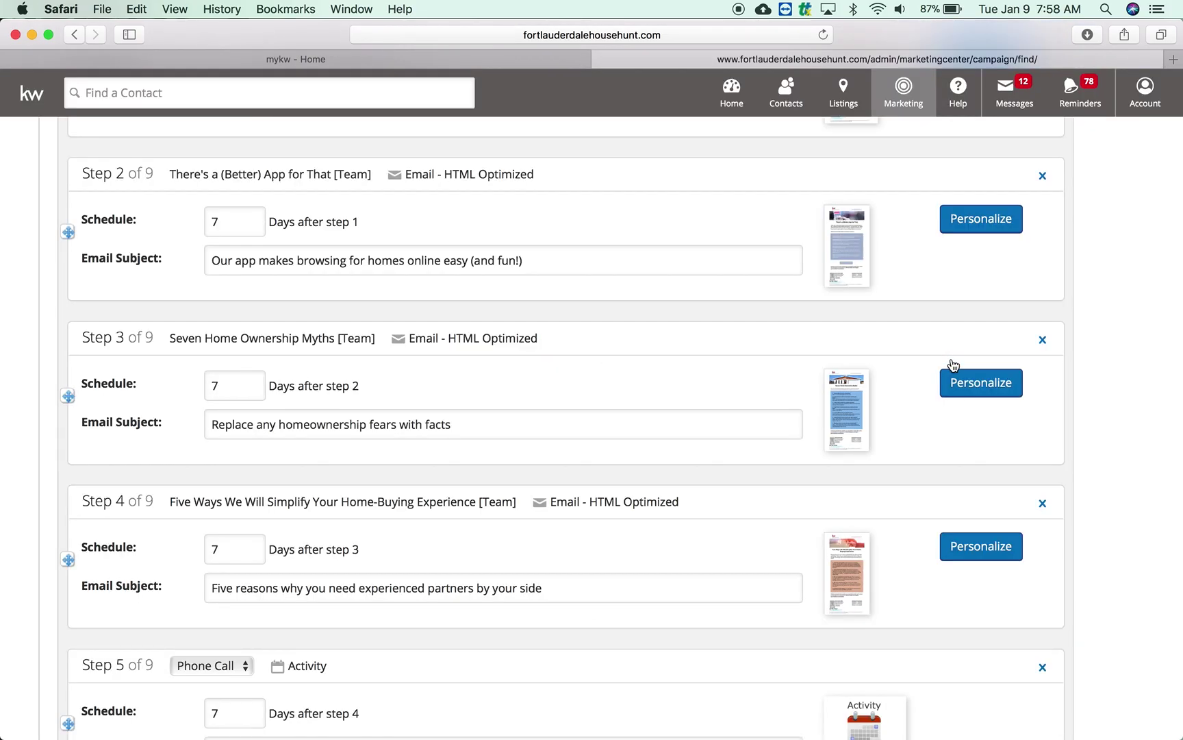
left_click(850, 237)
scroll(497, 277, "up", 10)
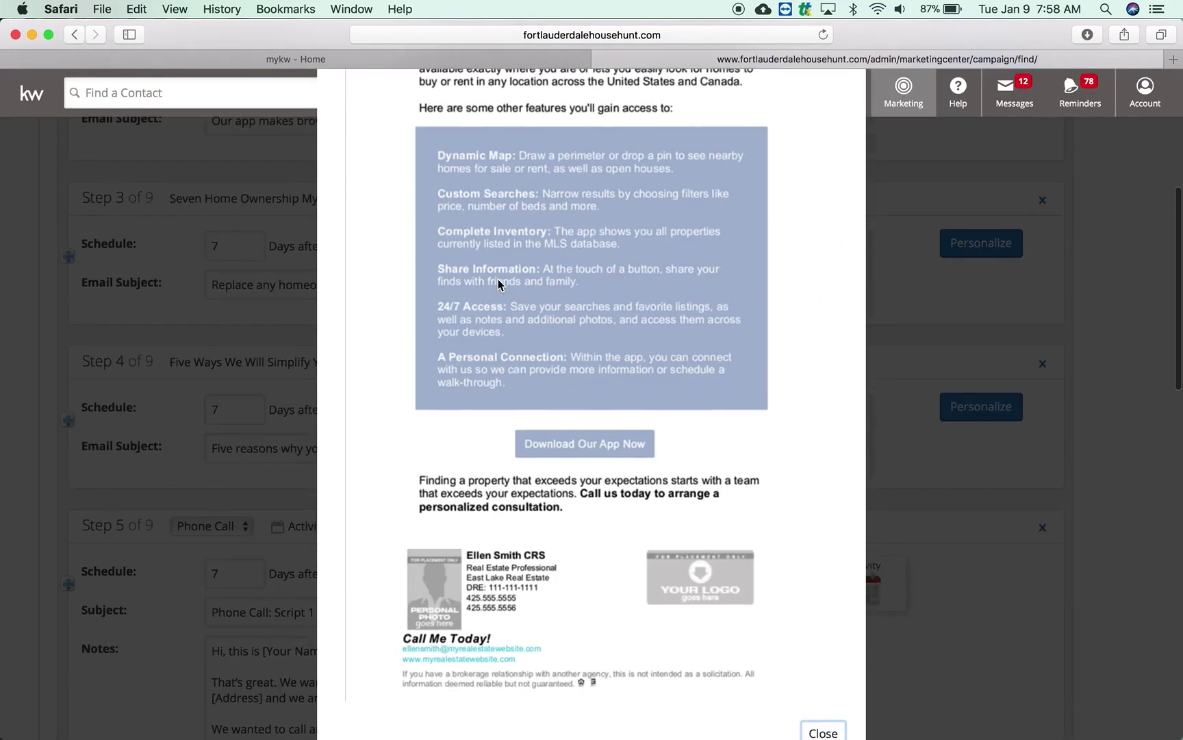
scroll(507, 286, "down", 10)
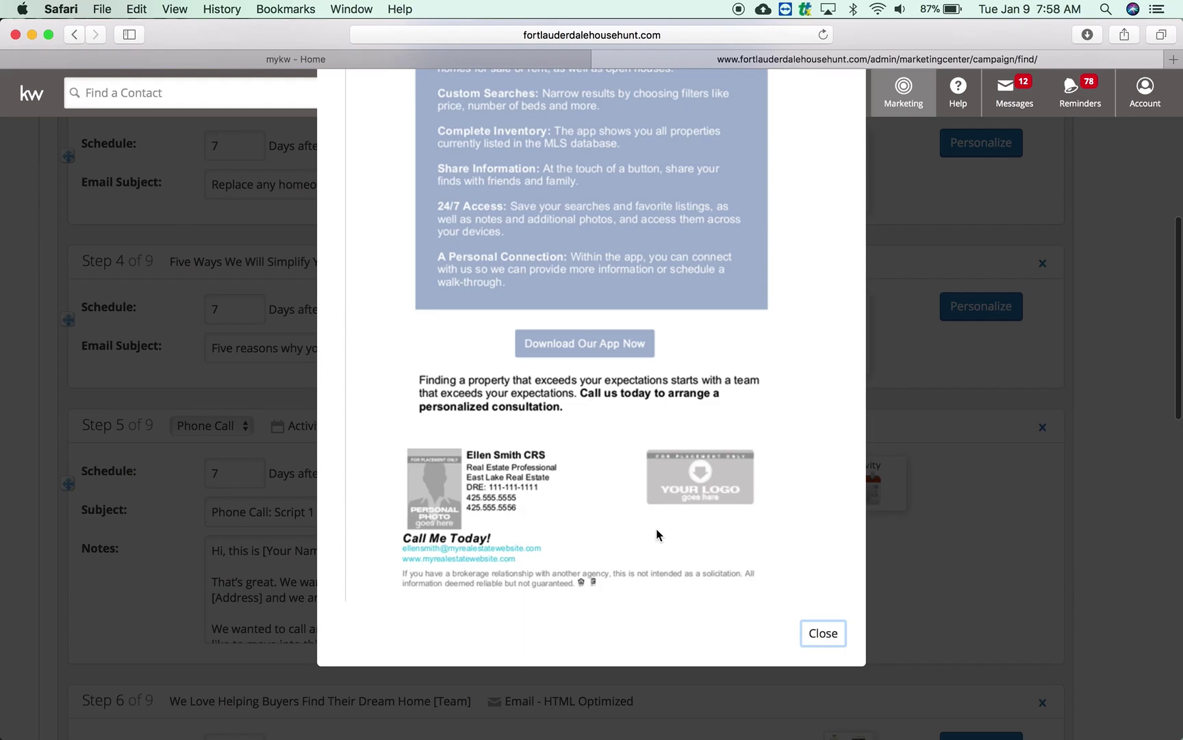
left_click(823, 631)
scroll(813, 635, "up", 3)
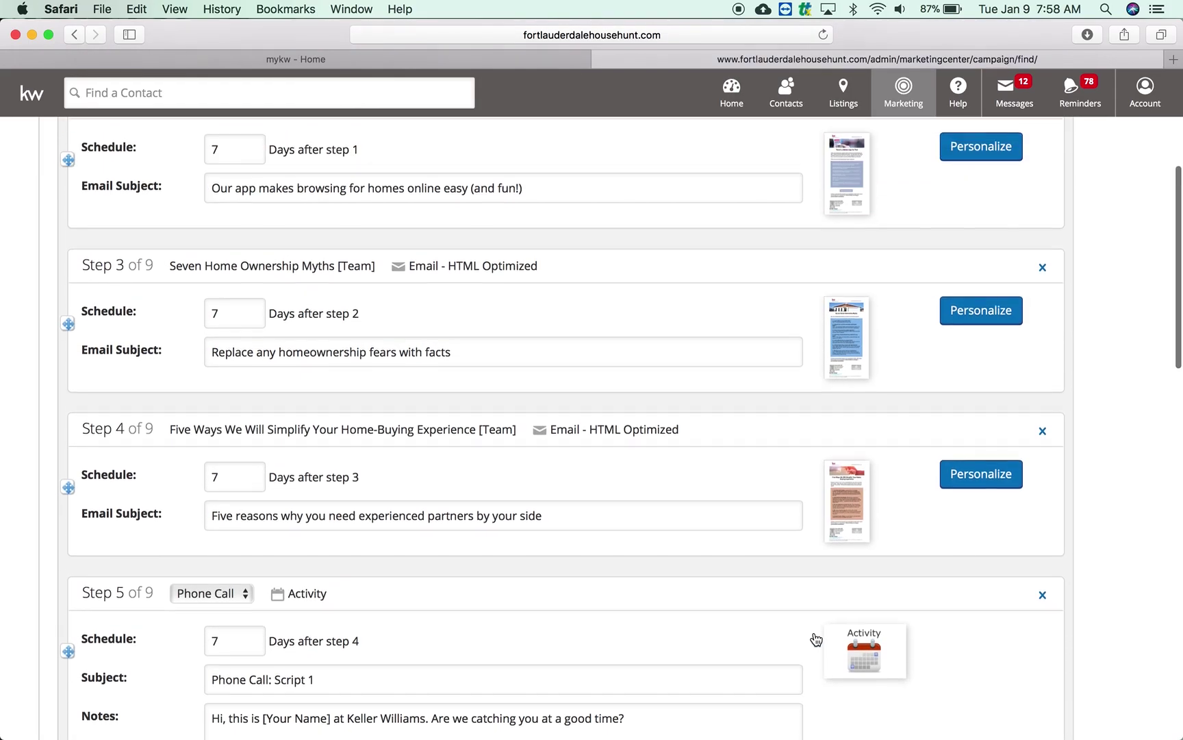
scroll(1023, 286, "up", 3)
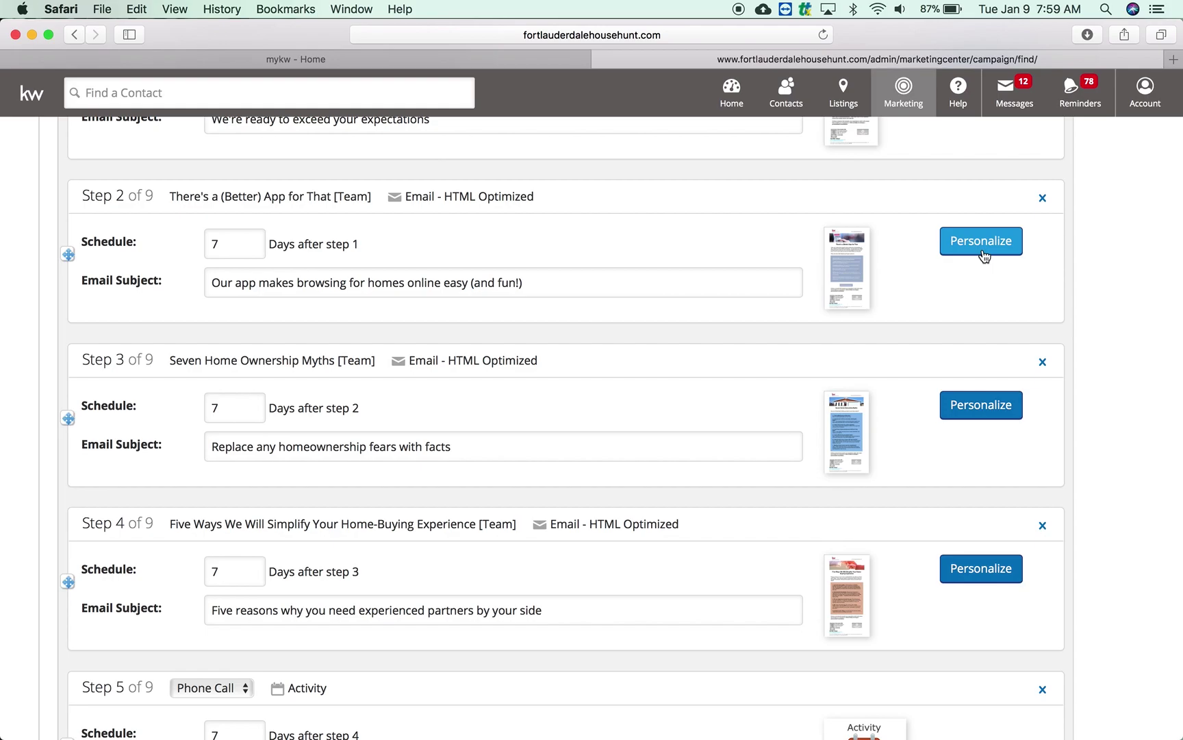
scroll(984, 256, "up", 5)
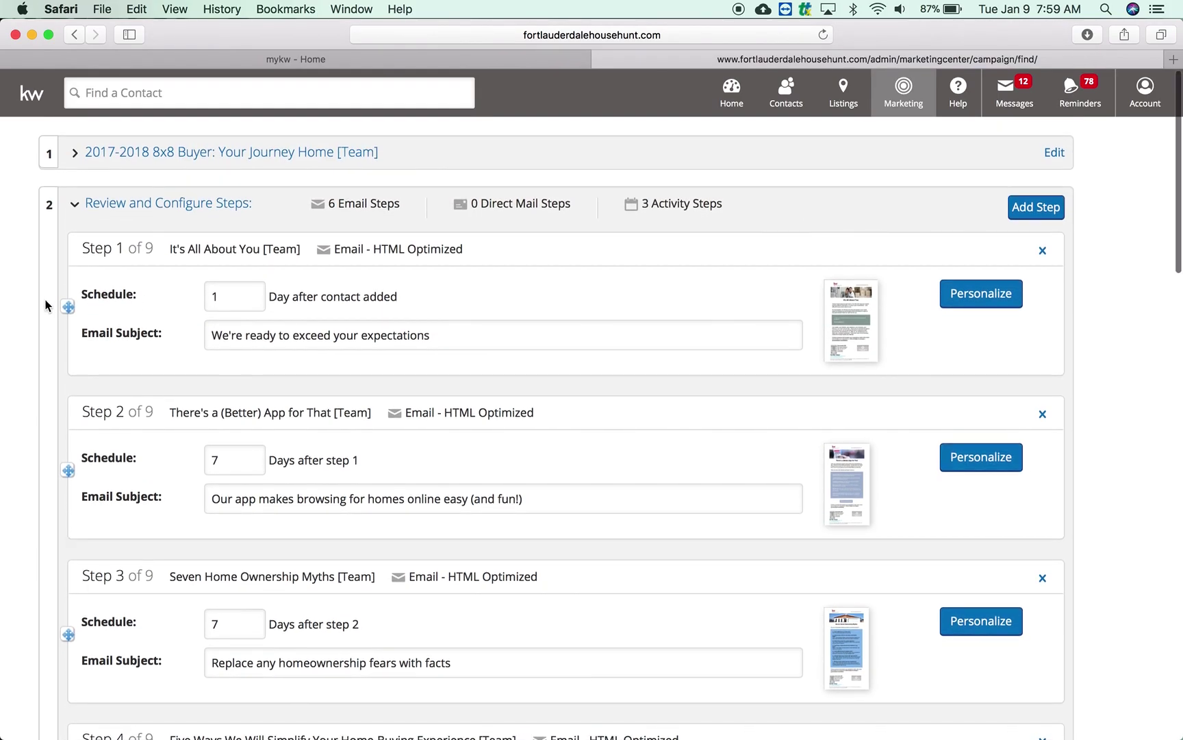
left_click_drag(69, 309, 54, 260)
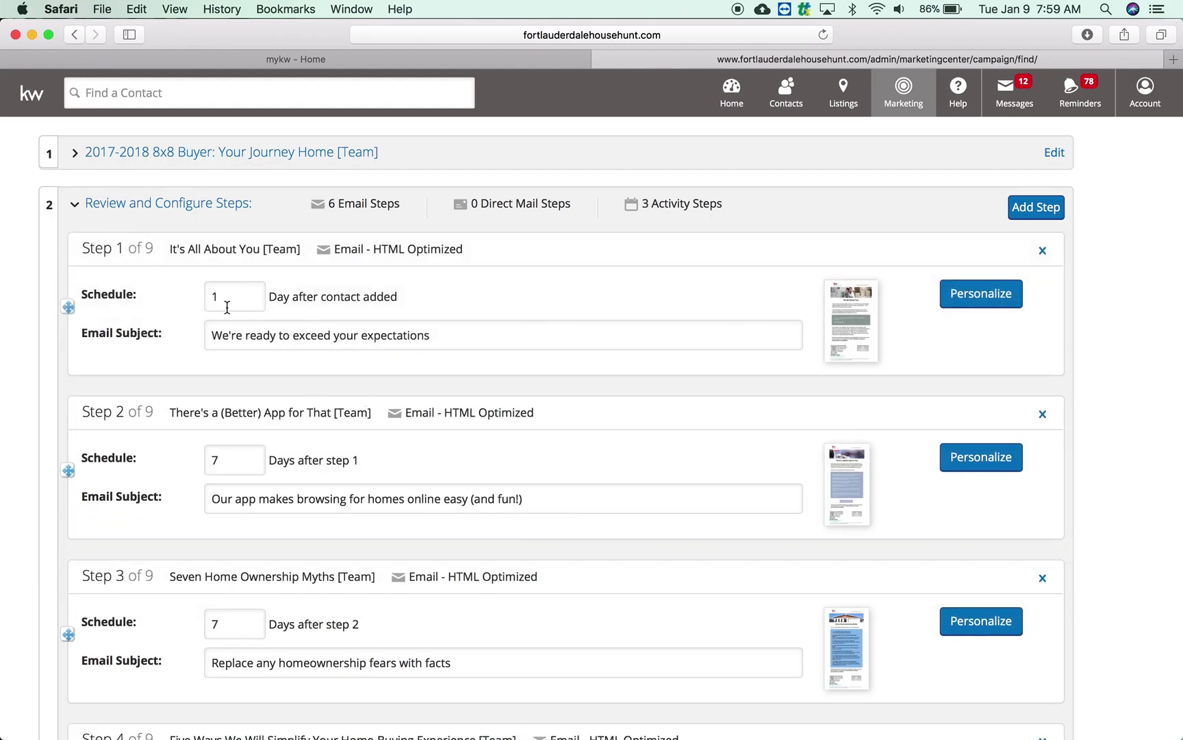
left_click(245, 296)
scroll(227, 620, "up", 2)
left_click(76, 163)
scroll(872, 454, "down", 3)
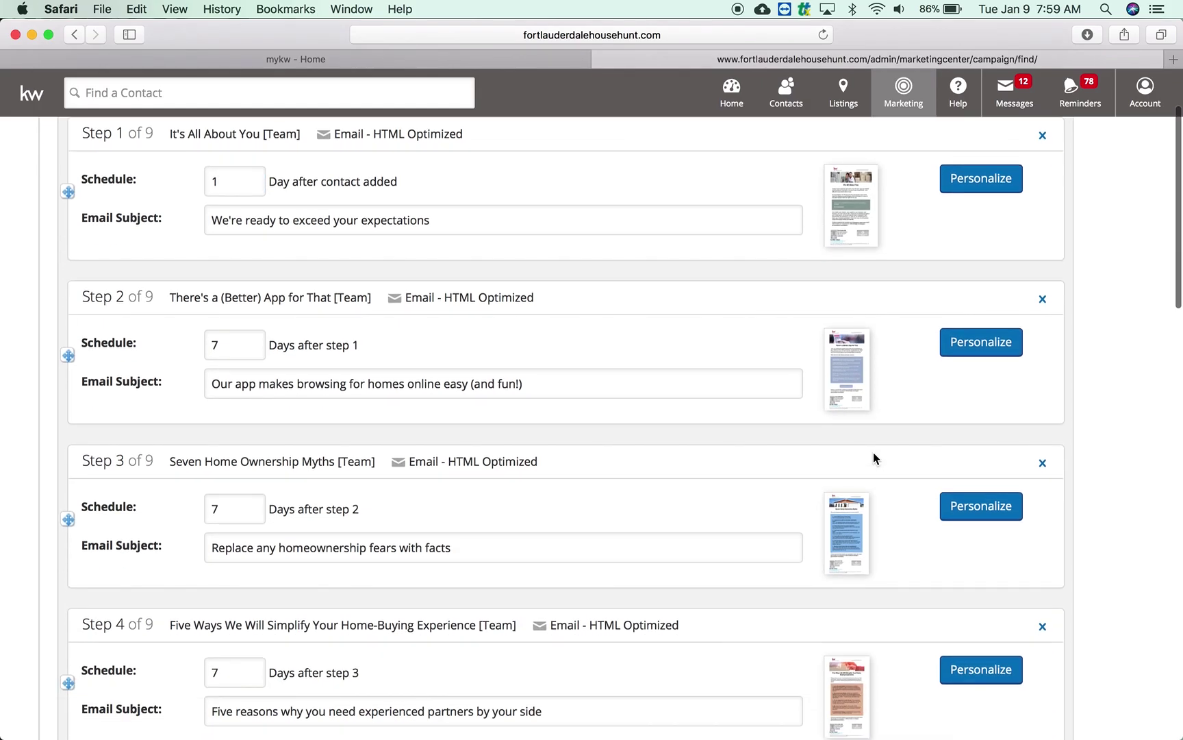
scroll(874, 455, "down", 10)
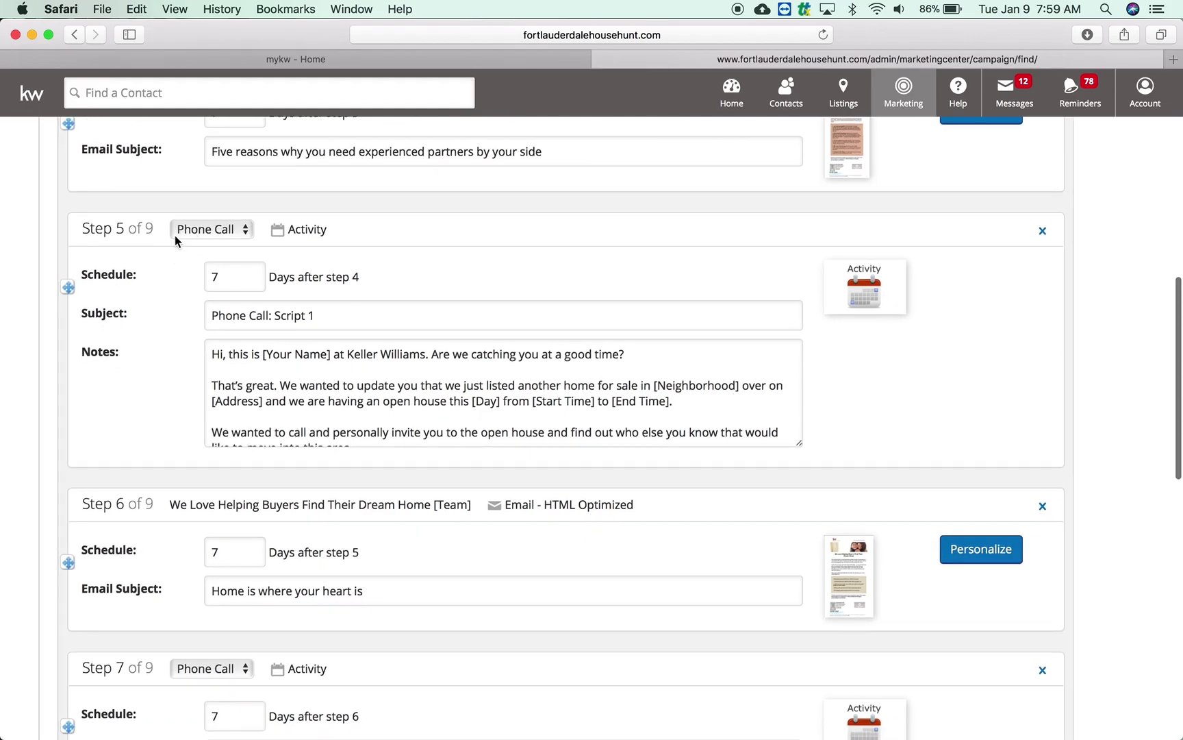
scroll(397, 403, "down", 1)
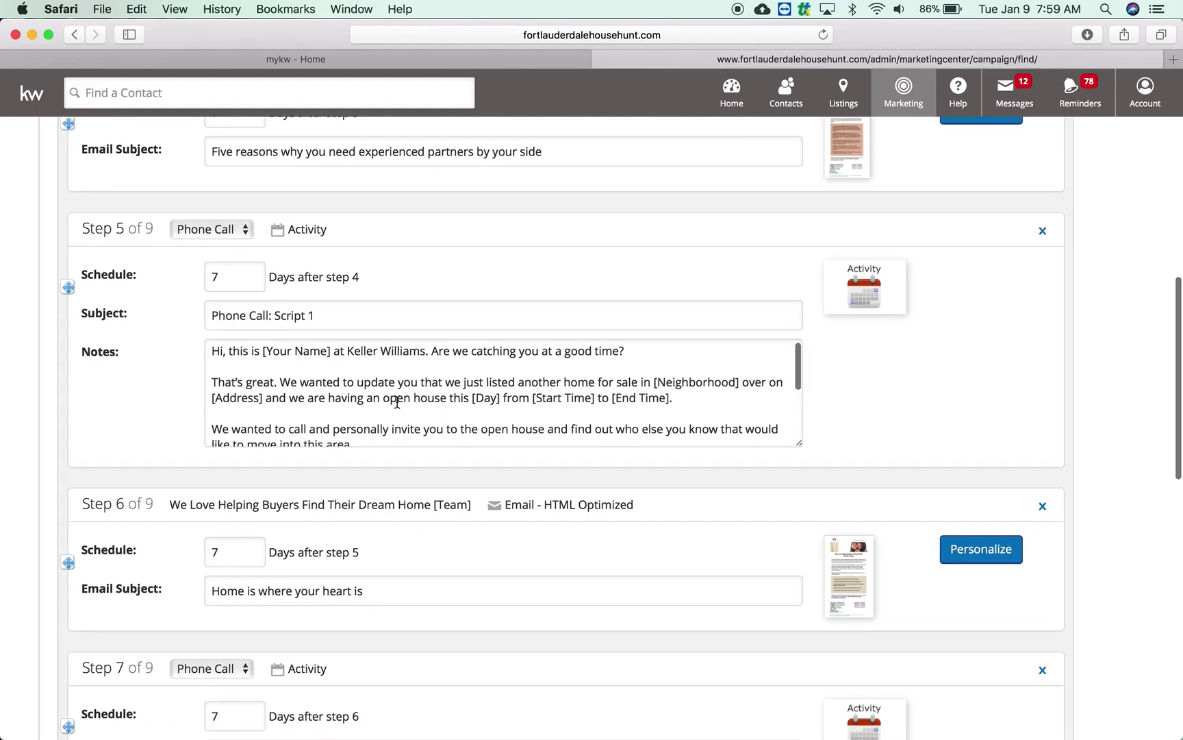
scroll(397, 403, "down", 5)
scroll(397, 403, "up", 5)
scroll(398, 403, "down", 12)
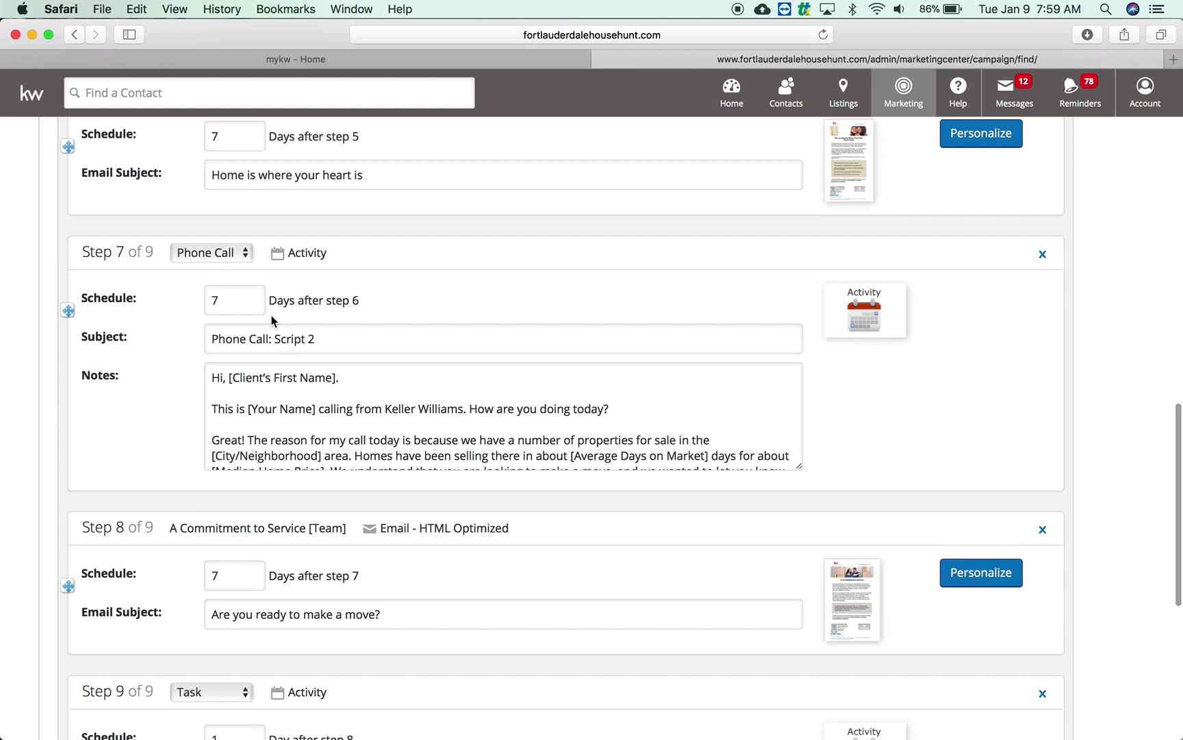
scroll(271, 314, "down", 5)
scroll(271, 315, "down", 2)
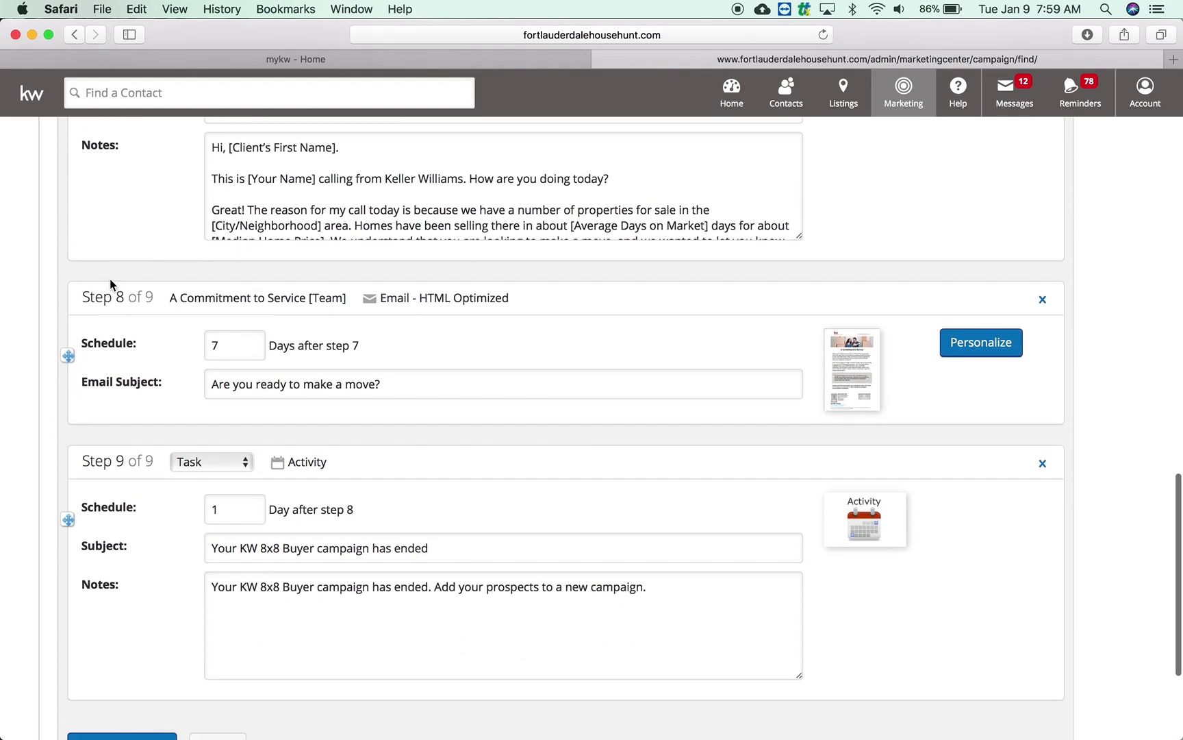
scroll(103, 378, "down", 2)
scroll(104, 380, "down", 2)
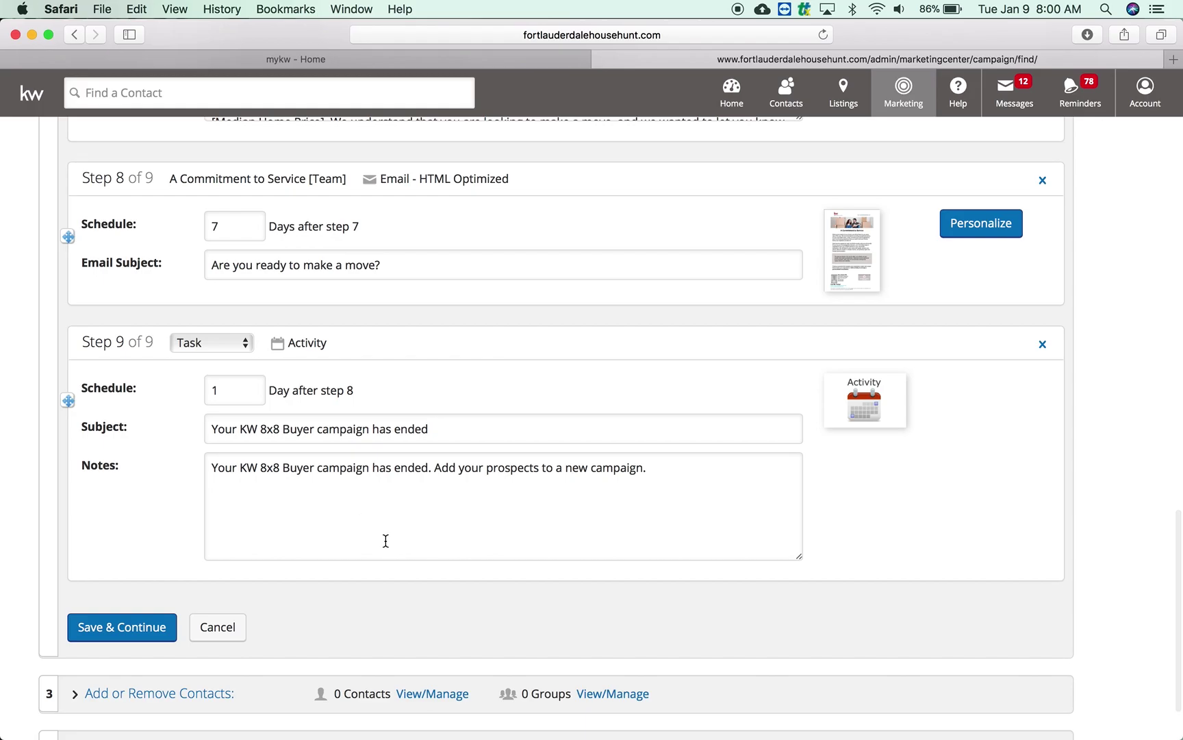
scroll(385, 540, "down", 3)
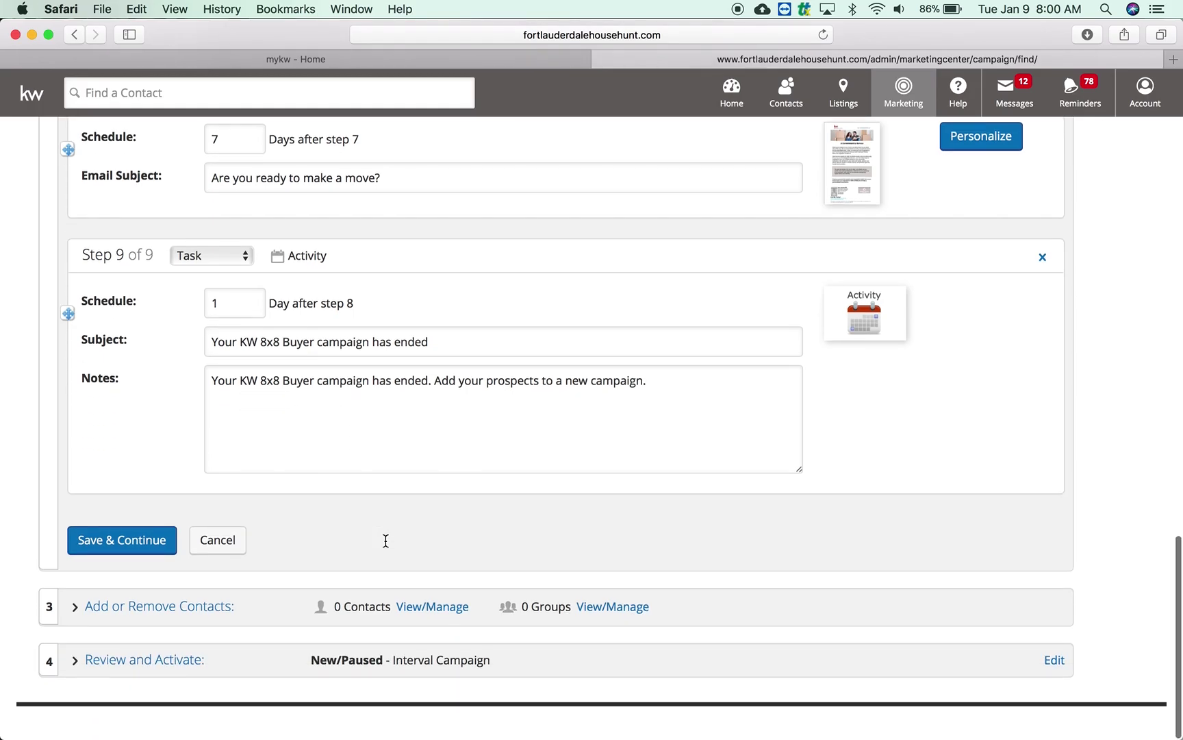
Save the steps, add the KW FTL Mobile App group, and save the group changes.
left_click(136, 550)
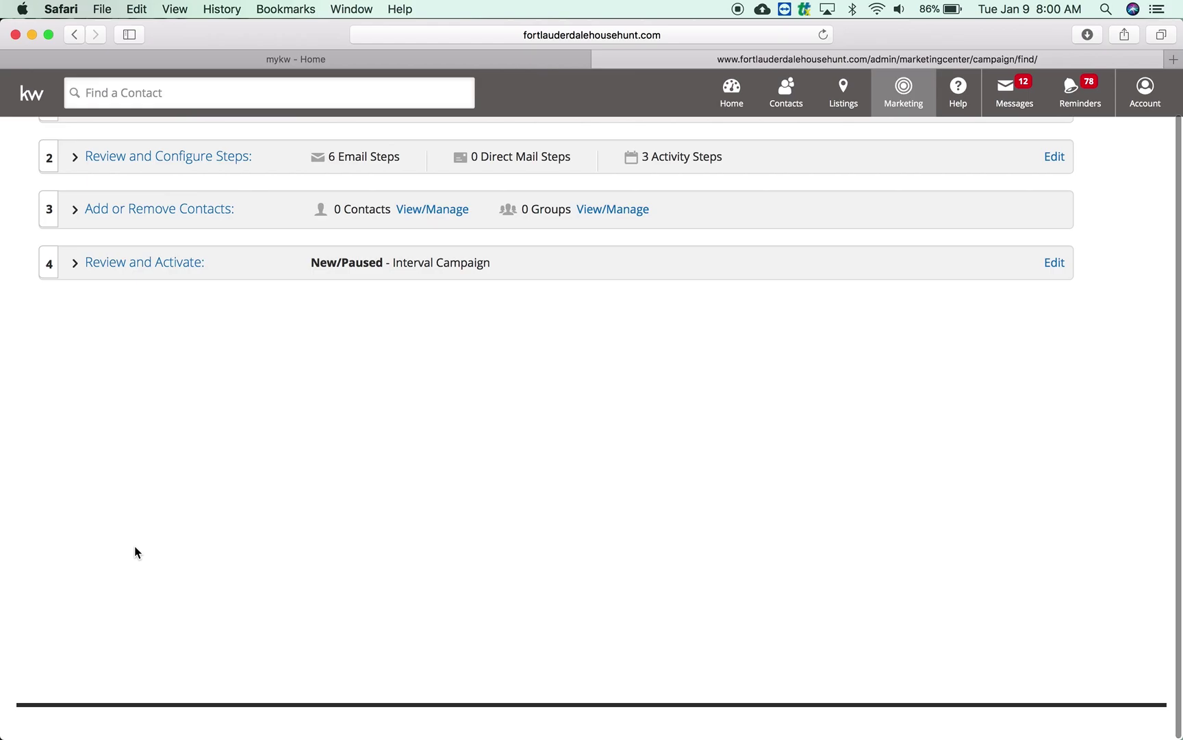
left_click(144, 216)
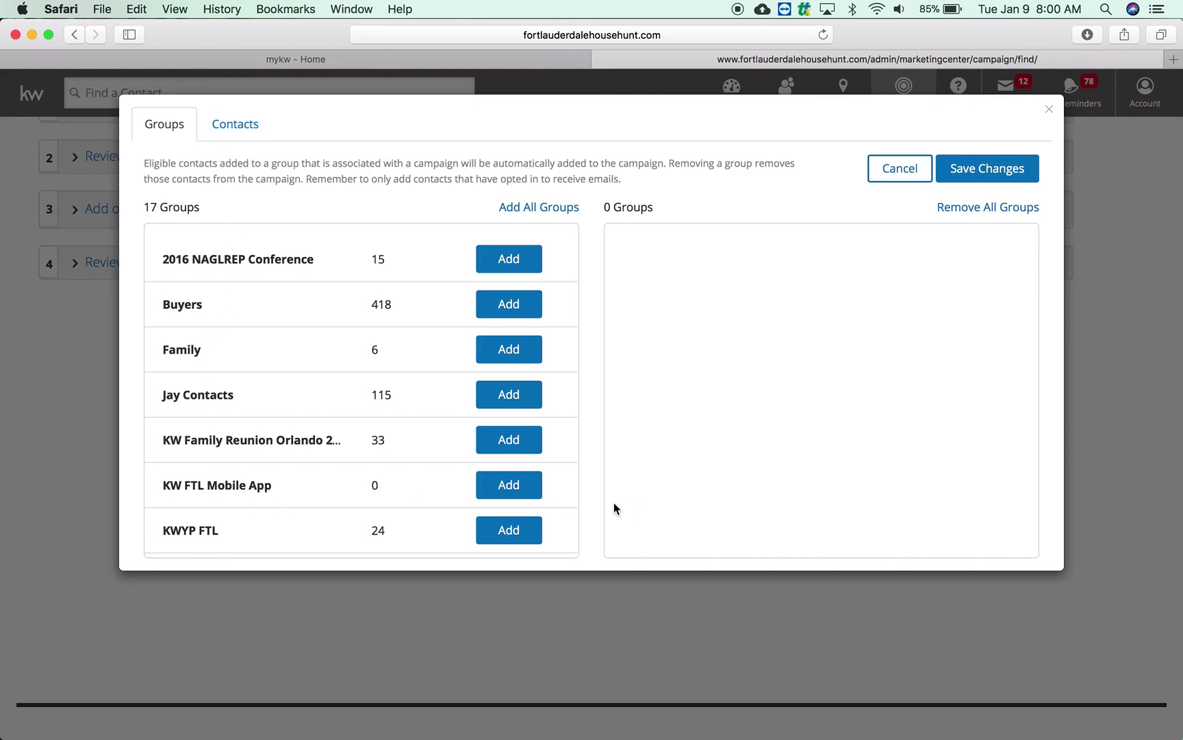
left_click(526, 485)
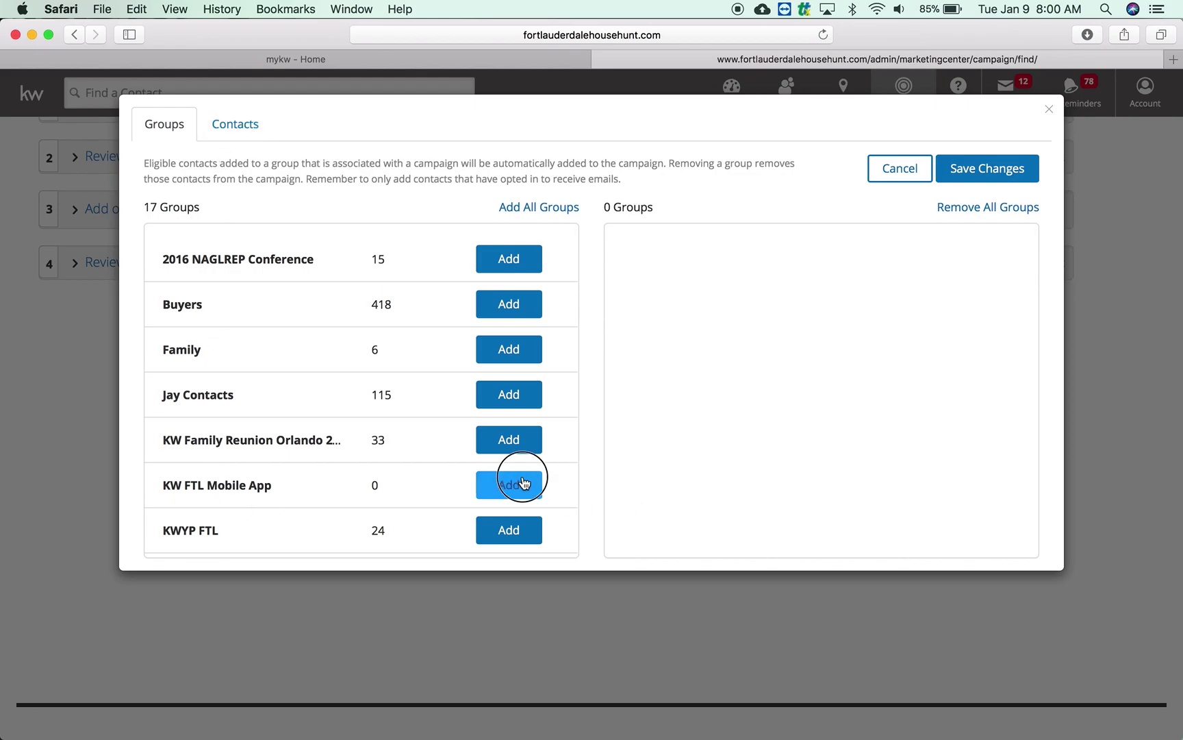
left_click(1000, 169)
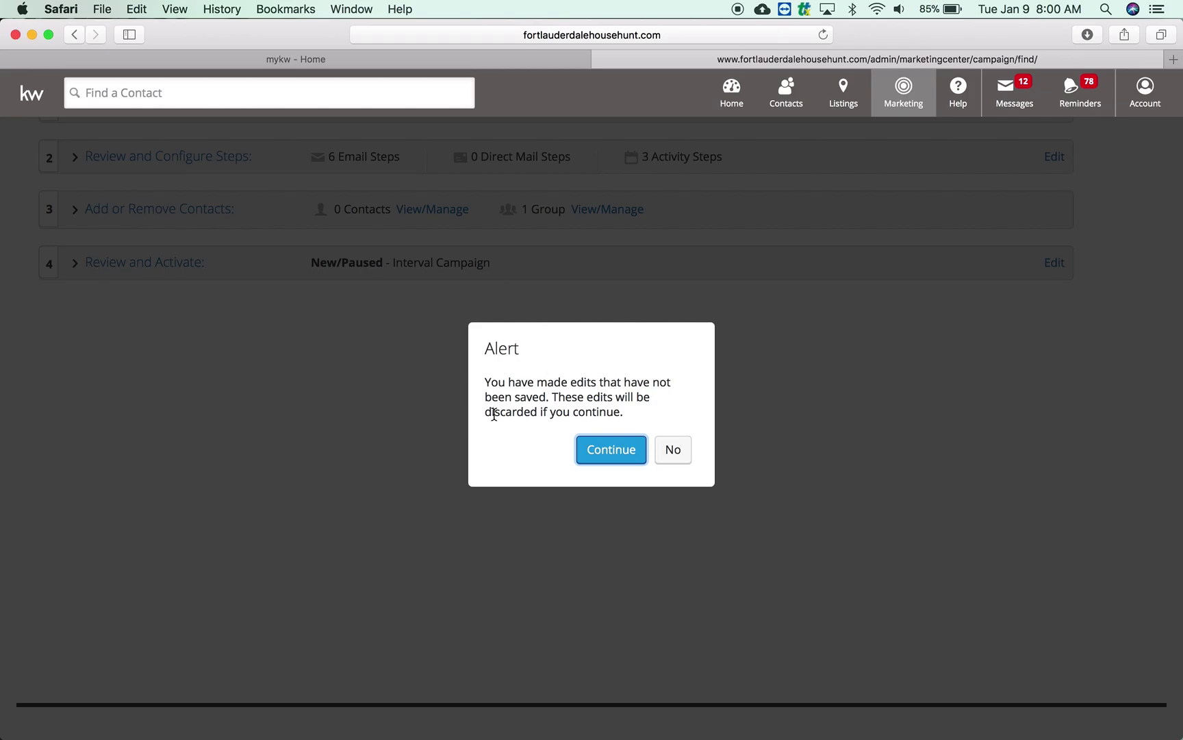
left_click(608, 452)
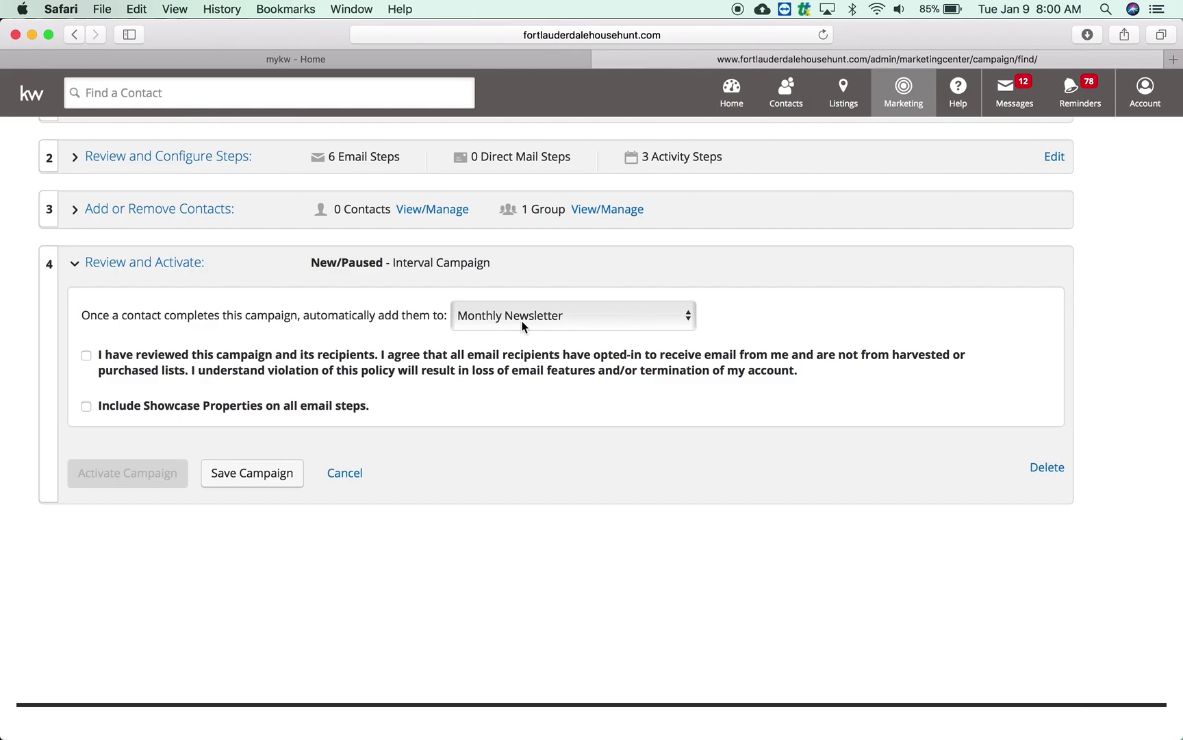
Set 33 Touch: Your Next Move (HTML) as next campaign, accept the opt-in agreement, and activate.
left_click(522, 326)
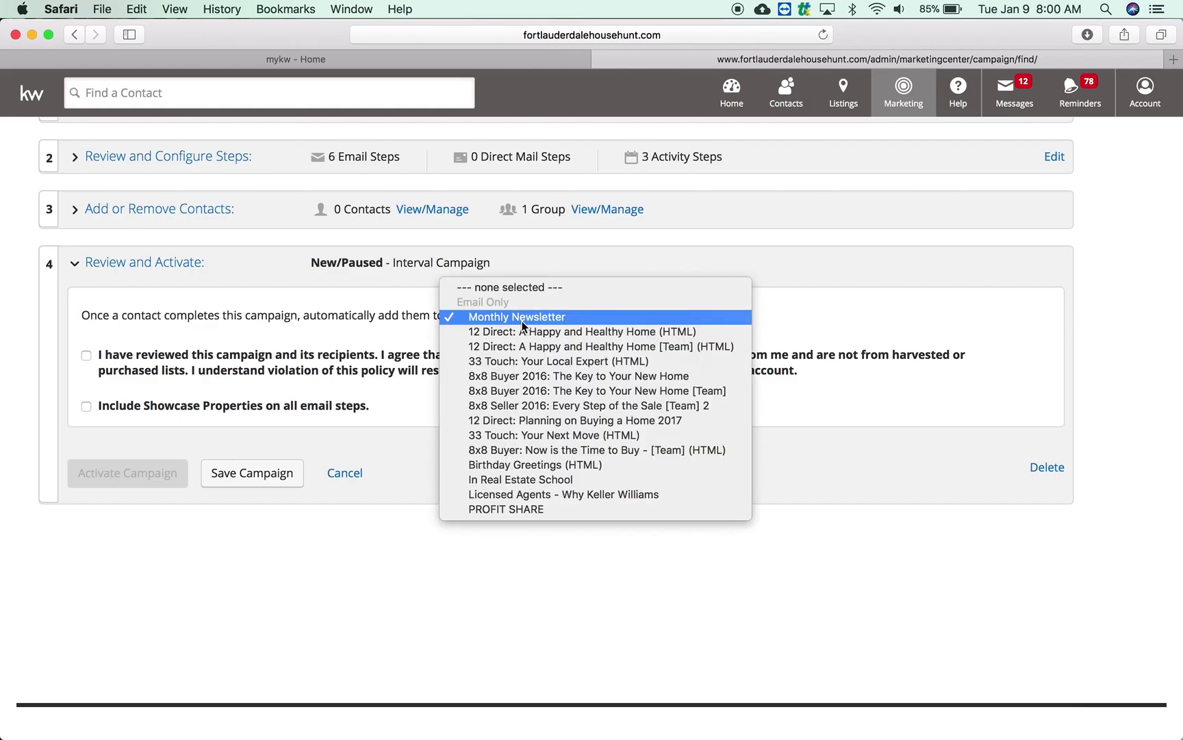
left_click(520, 436)
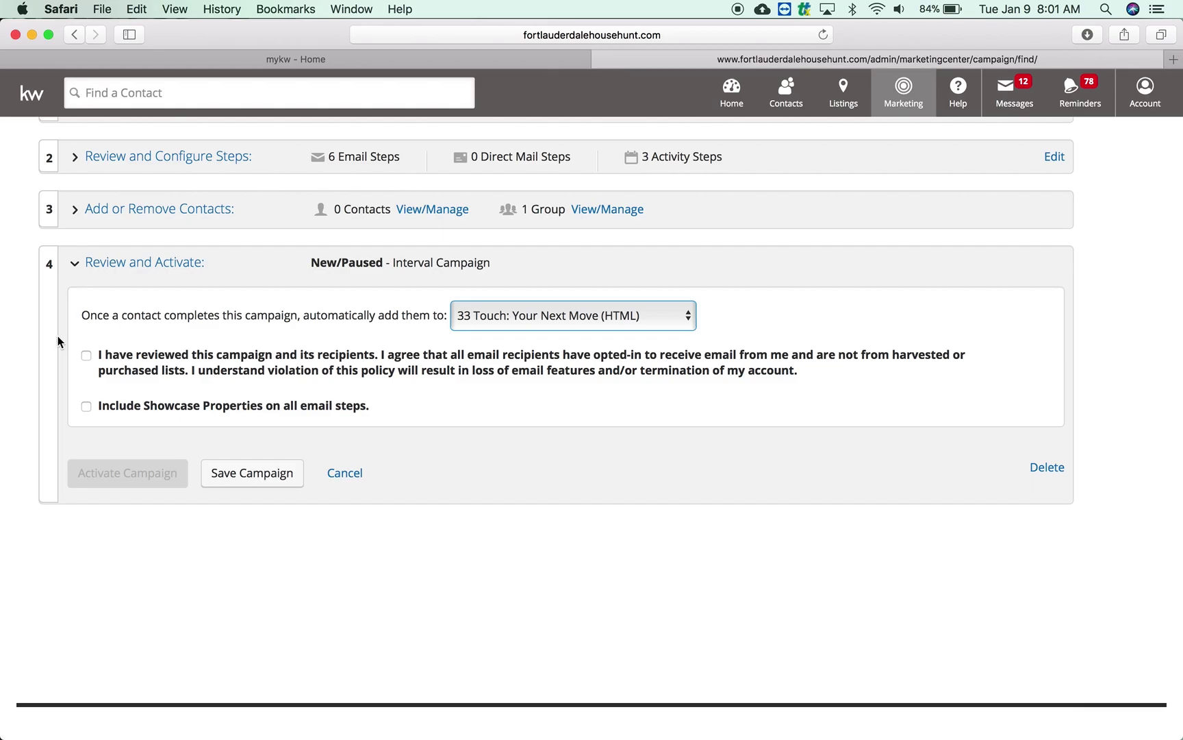
left_click(86, 357)
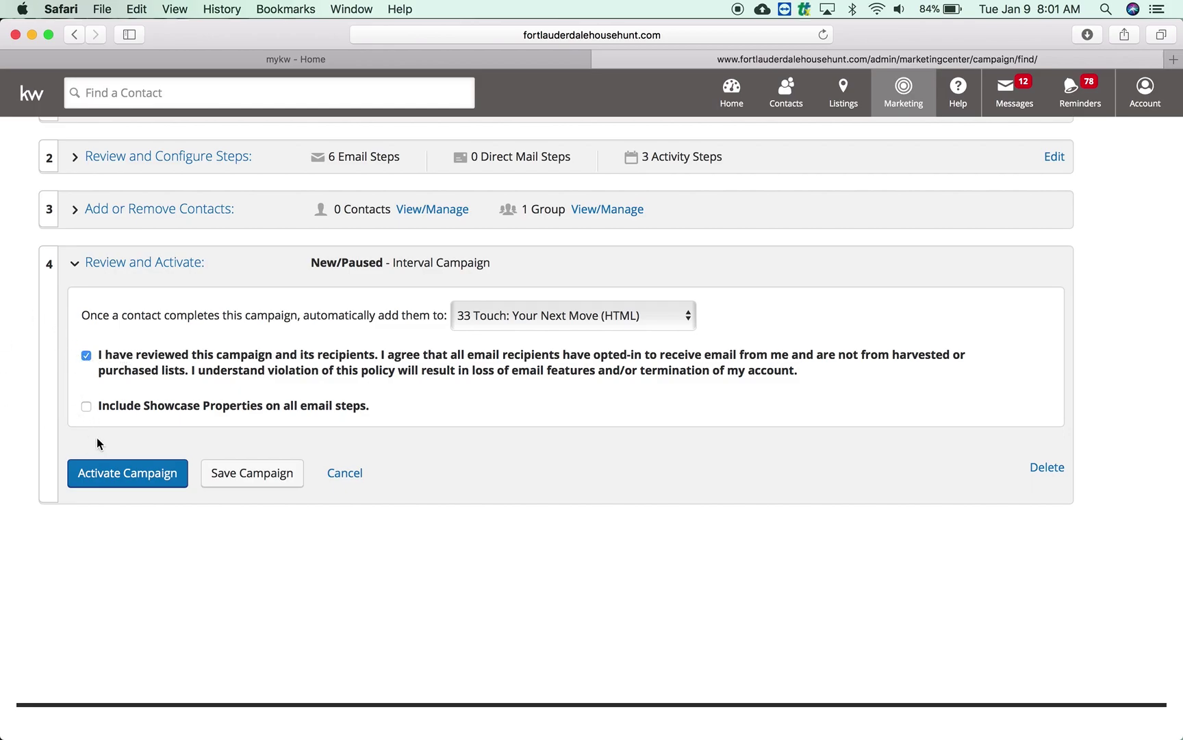
left_click(107, 485)
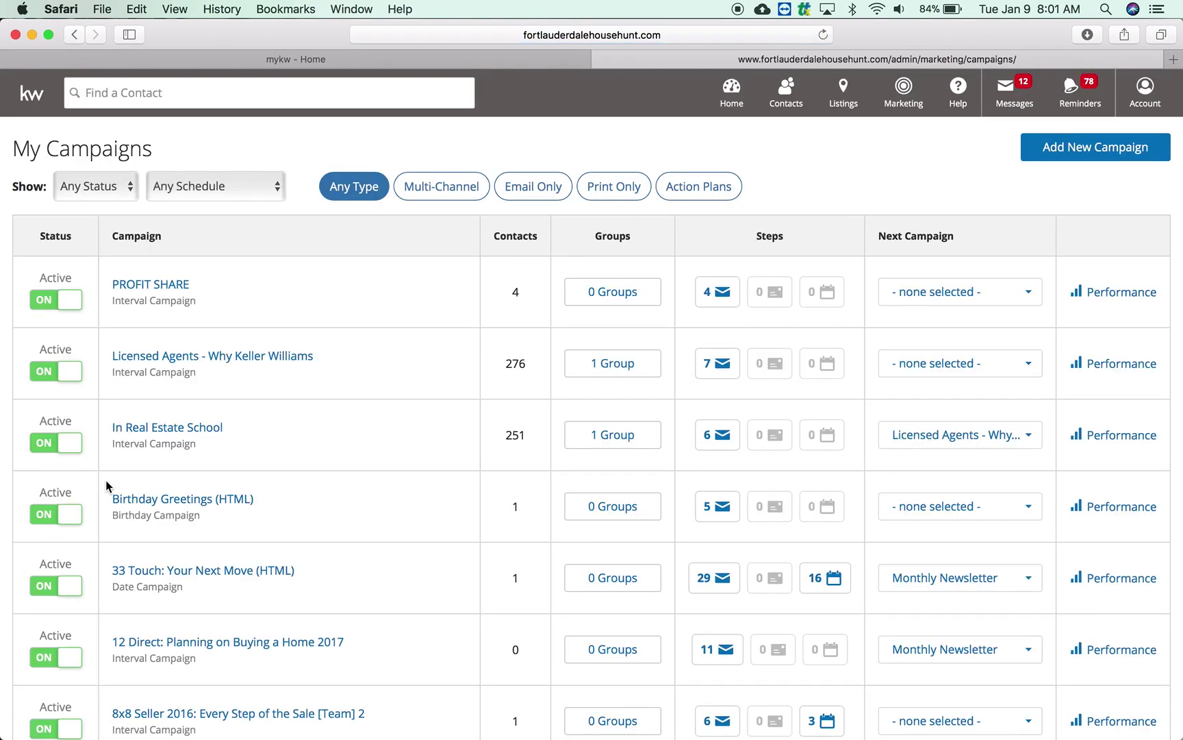
Scroll My Campaigns to find the 8x8 Buyer [Team] campaign listed as Active with 1 group.
scroll(166, 418, "down", 5)
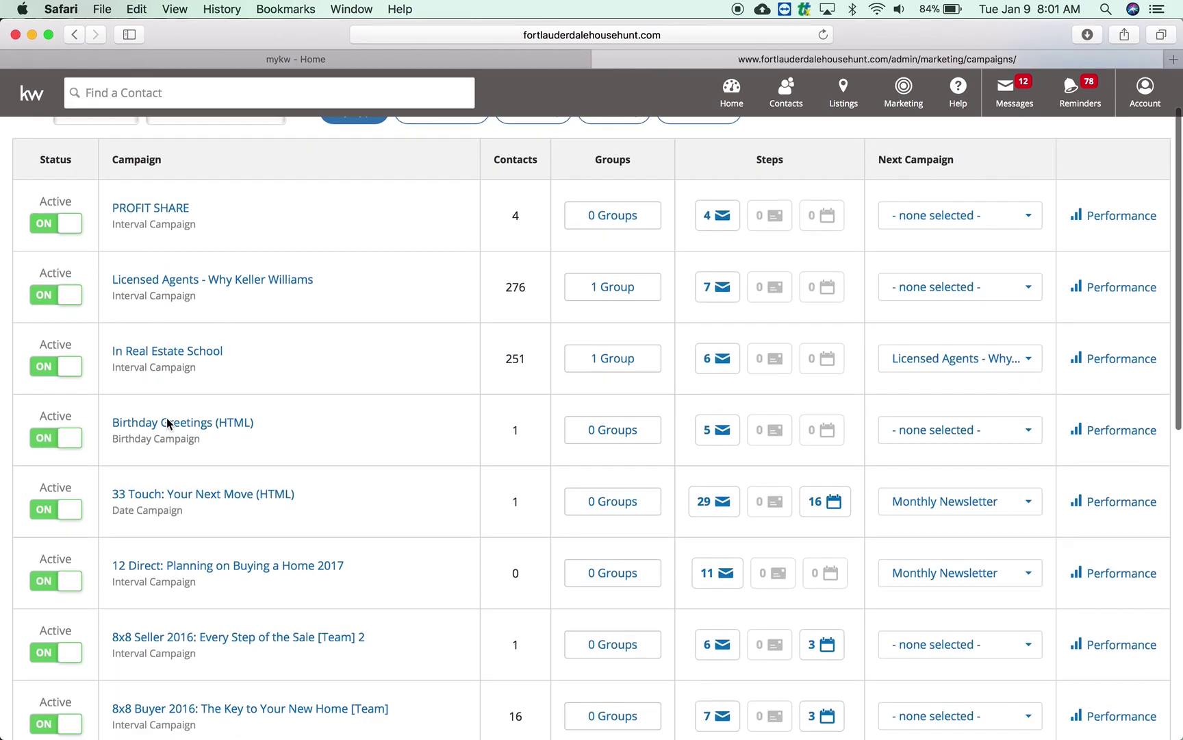
scroll(166, 418, "down", 4)
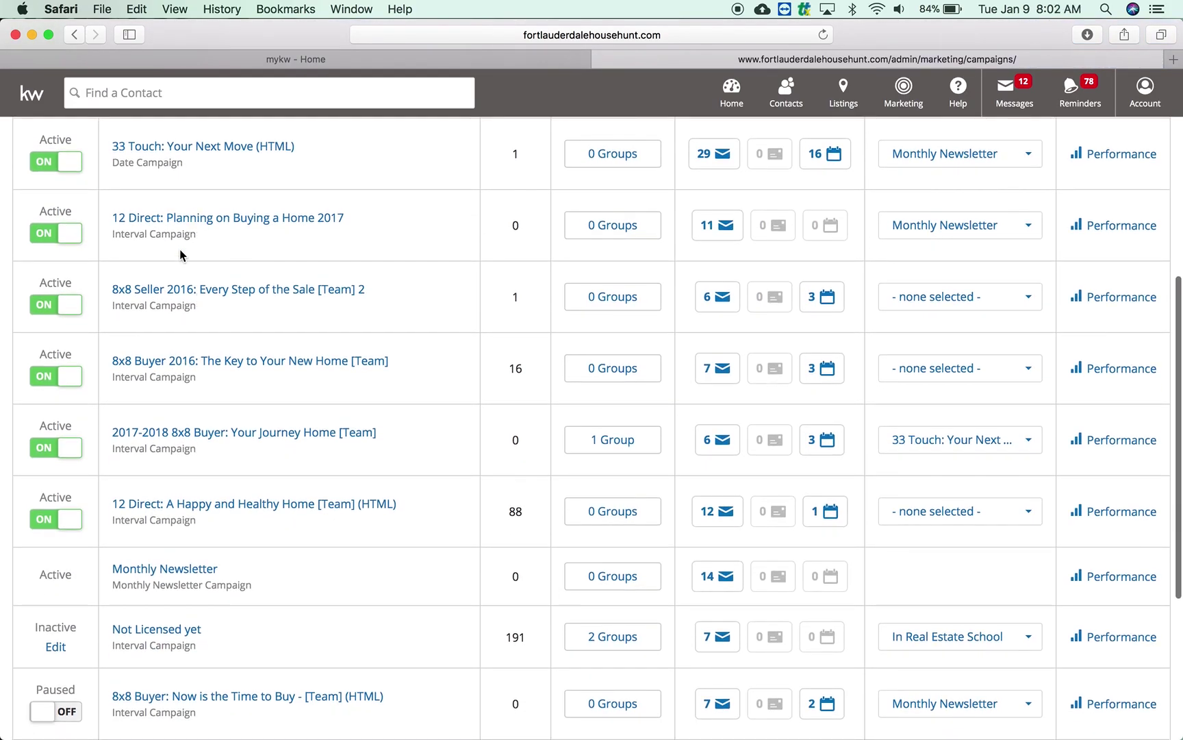
scroll(235, 502, "down", 5)
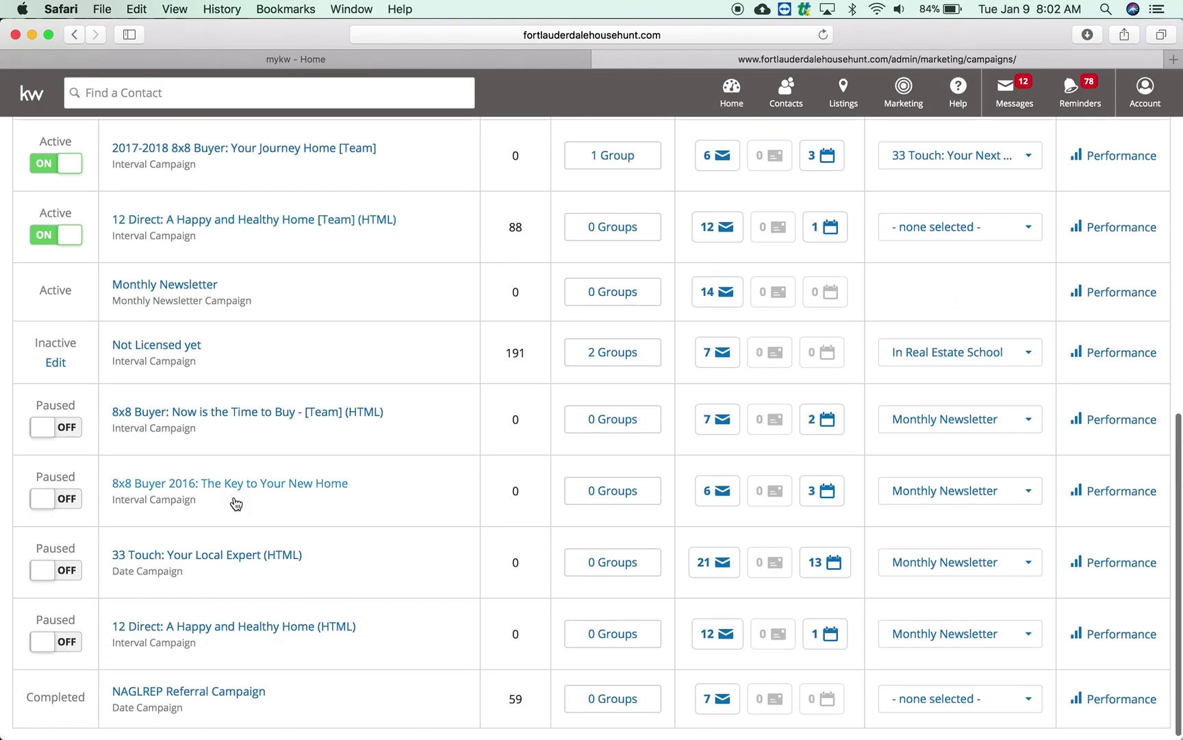
scroll(235, 503, "up", 7)
scroll(235, 502, "up", 5)
scroll(154, 464, "down", 2)
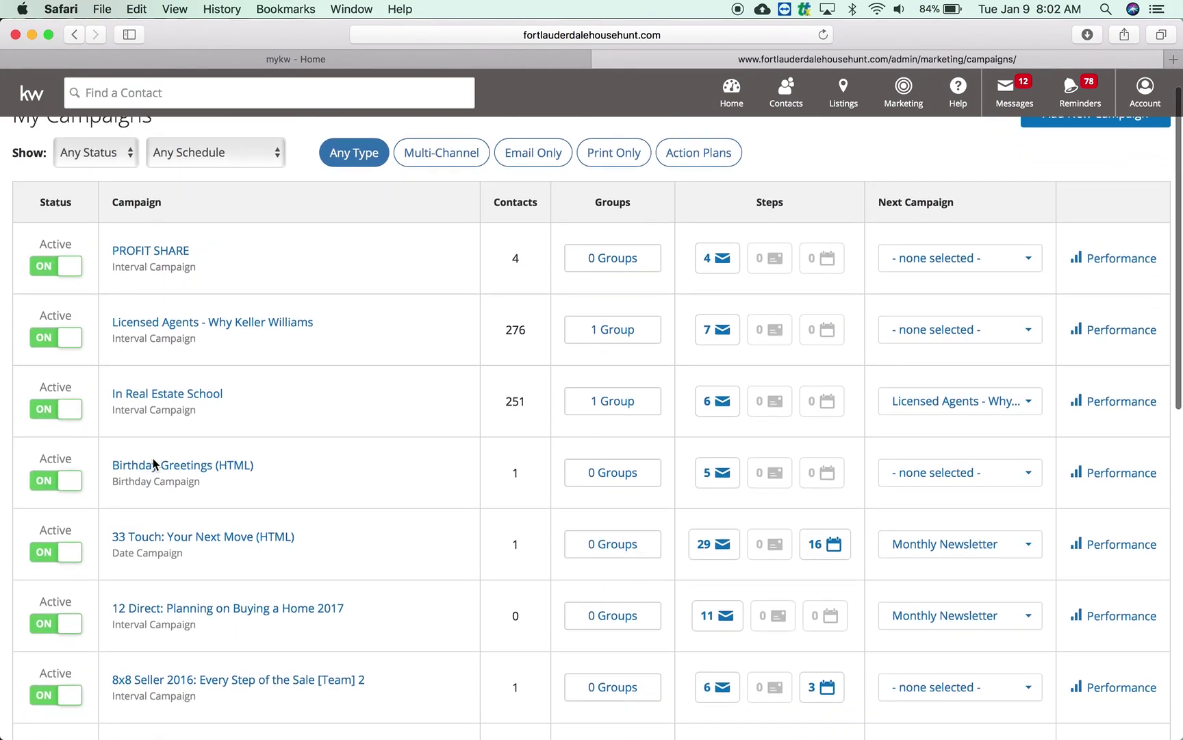
scroll(155, 464, "down", 3)
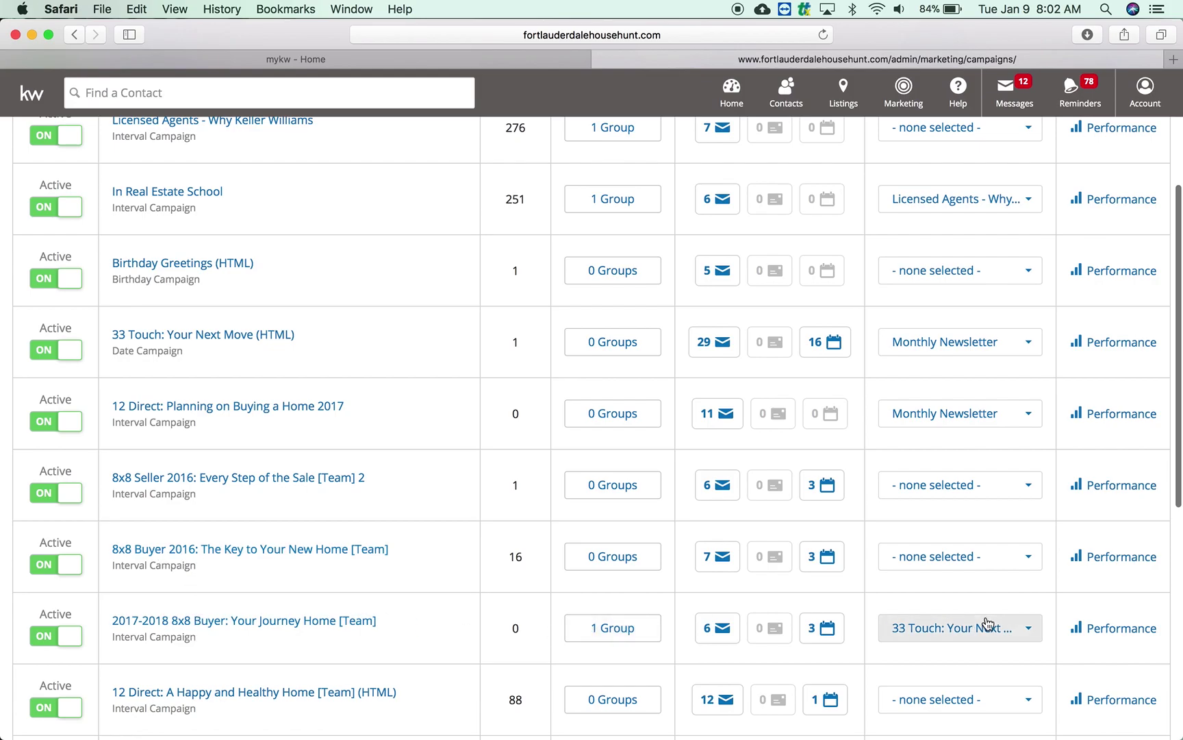
Open the 2017-2018 8x8 Buyer: Your Journey Home [Team] campaign from My Campaigns.
left_click(211, 622)
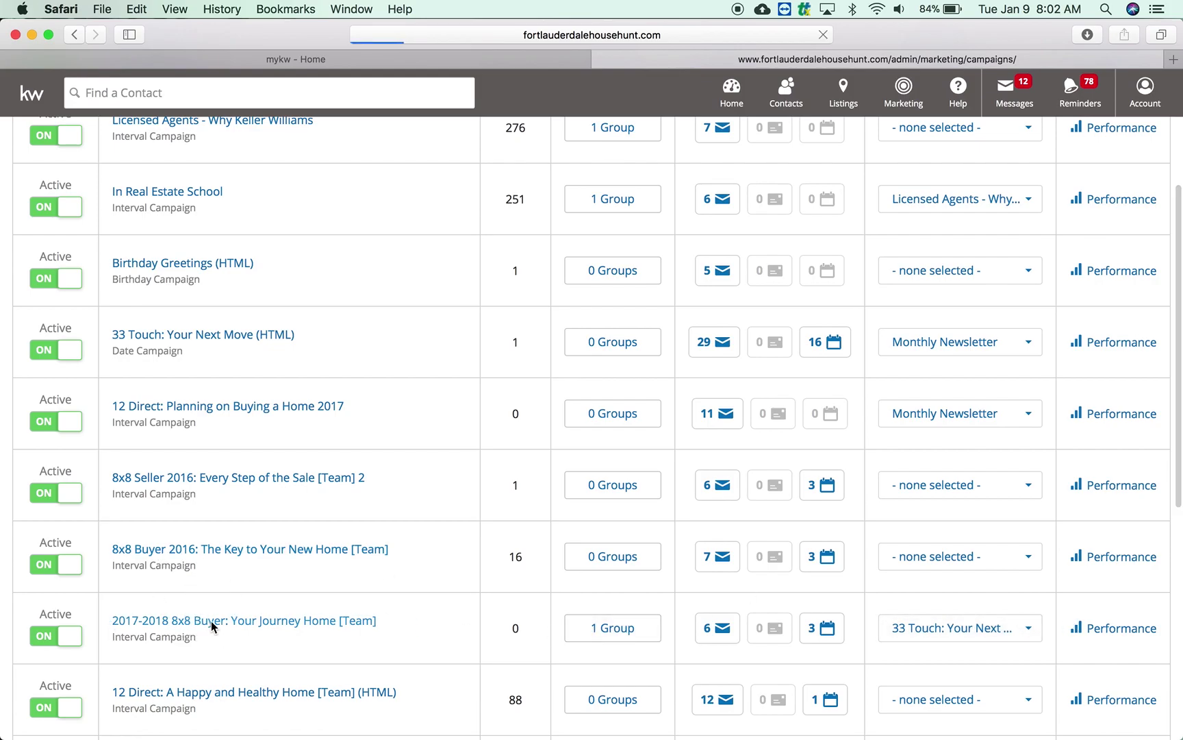